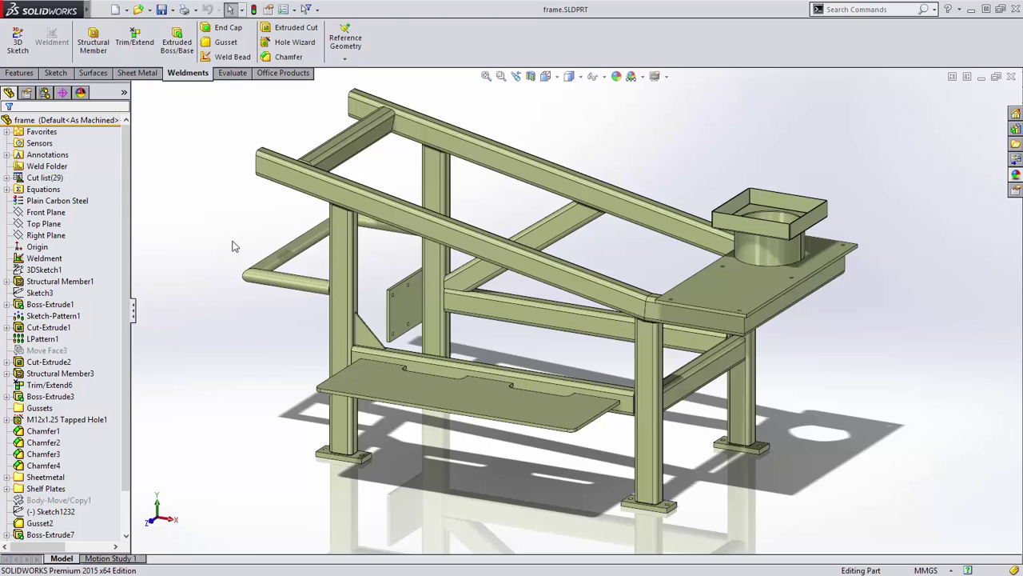
- Edit Structural Member1 and review Group2, Group3 and Group4, the two lower rails
{"action": "right_click", "coordinate": [60, 269]}
{"action": "left_click", "coordinate": [77, 251]}
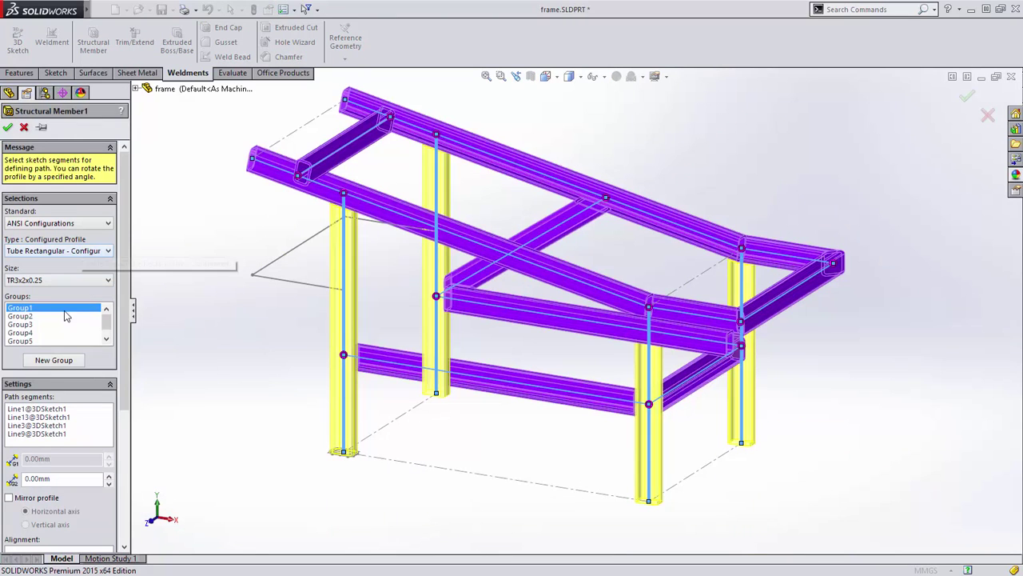
{"action": "left_click", "coordinate": [38, 318]}
{"action": "left_click", "coordinate": [35, 324]}
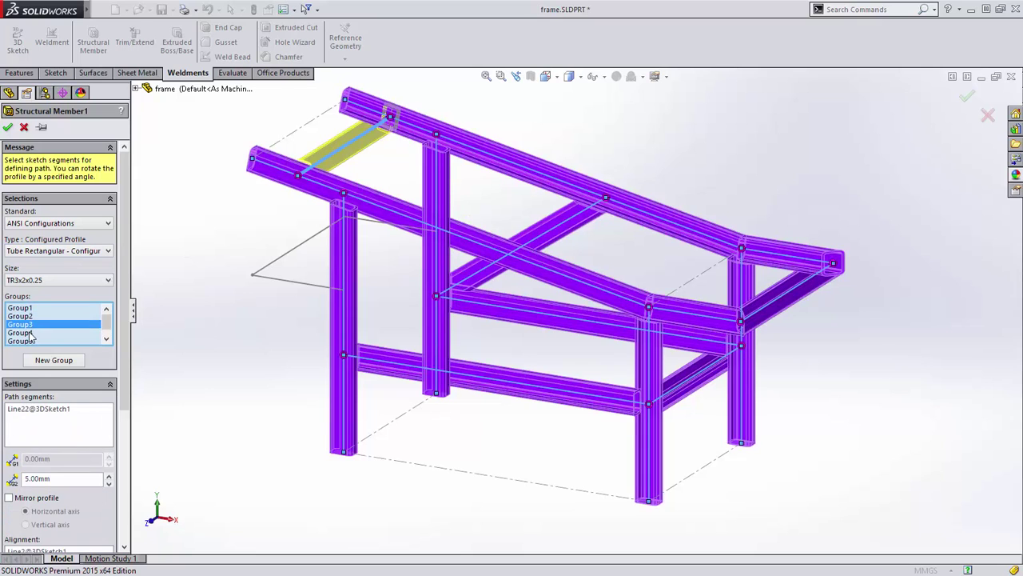
{"action": "left_click", "coordinate": [28, 333]}
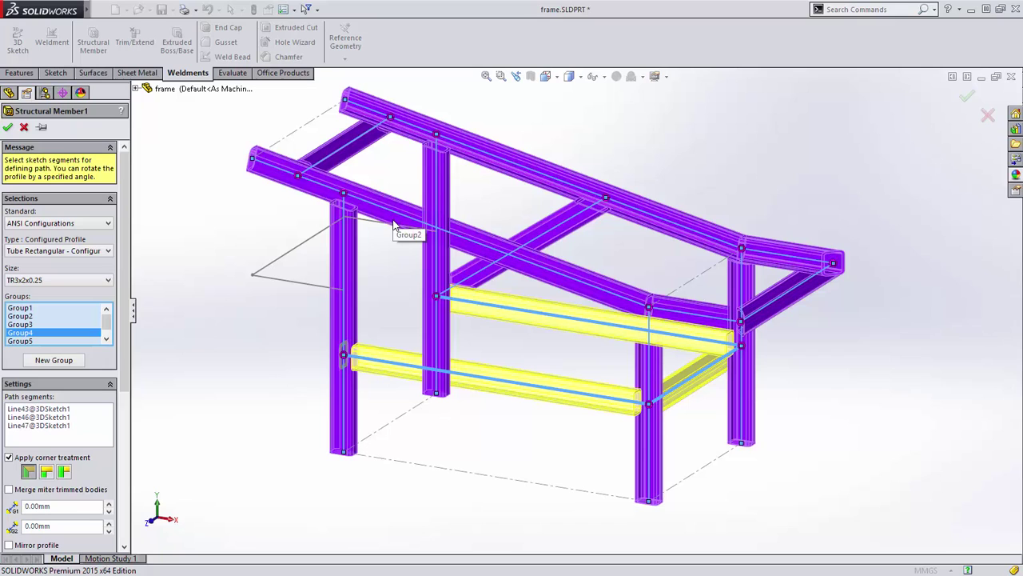
- Lower Group 3's trim order at the centre-post corner to 2, matching Group 2, and accept
{"action": "left_click", "coordinate": [436, 297]}
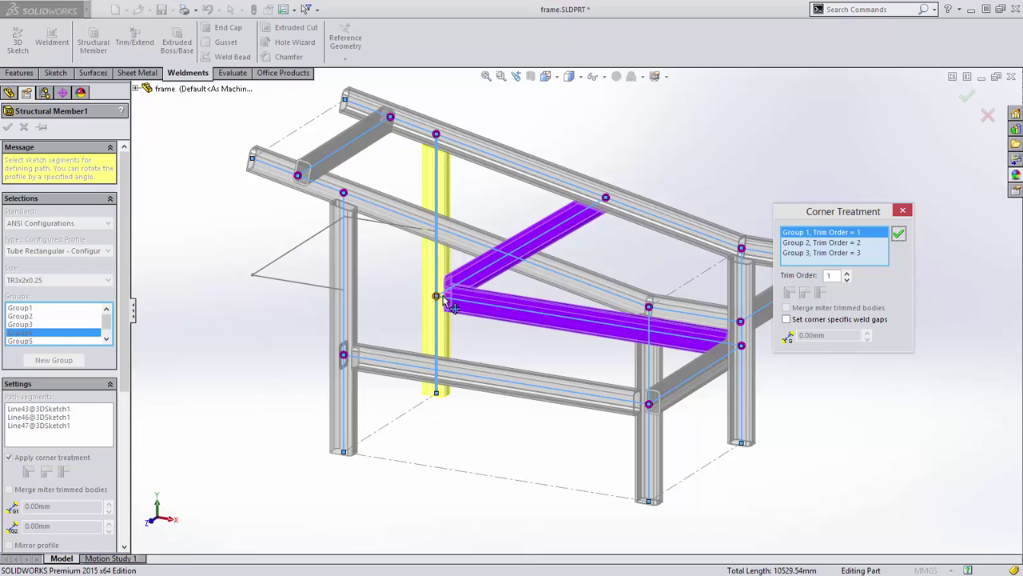
{"action": "left_click", "coordinate": [816, 243]}
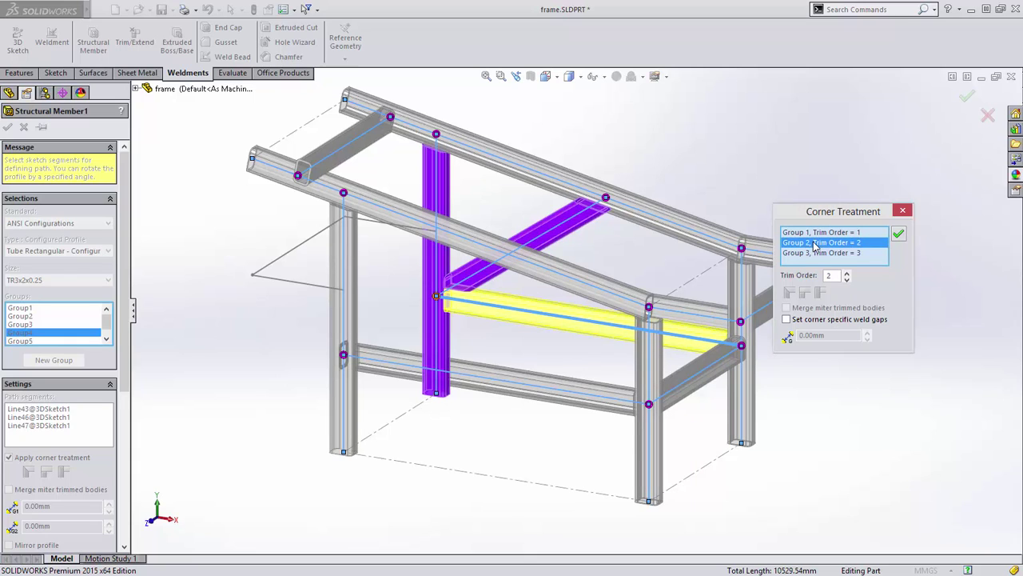
{"action": "left_click", "coordinate": [826, 254]}
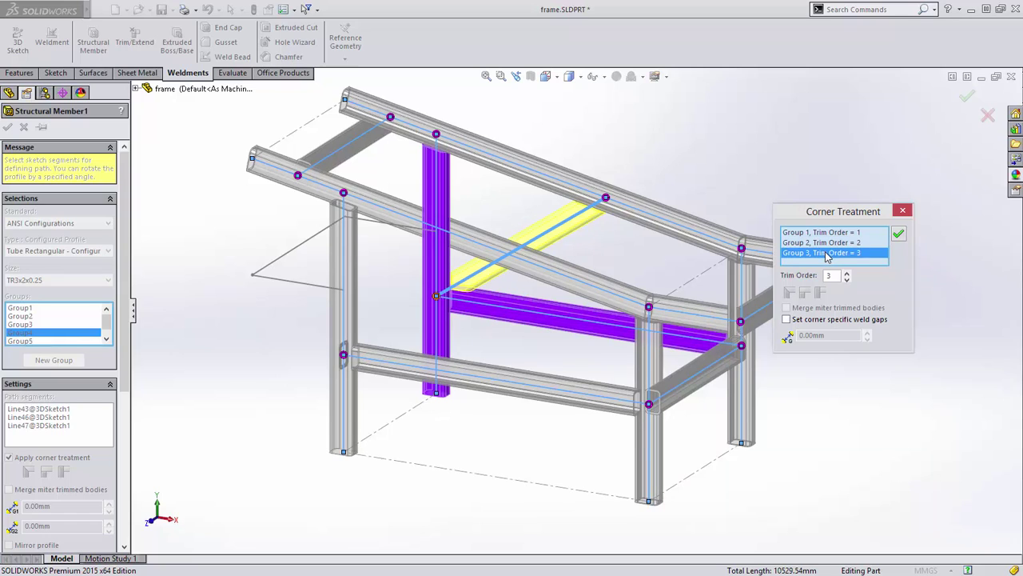
{"action": "left_click", "coordinate": [846, 279]}
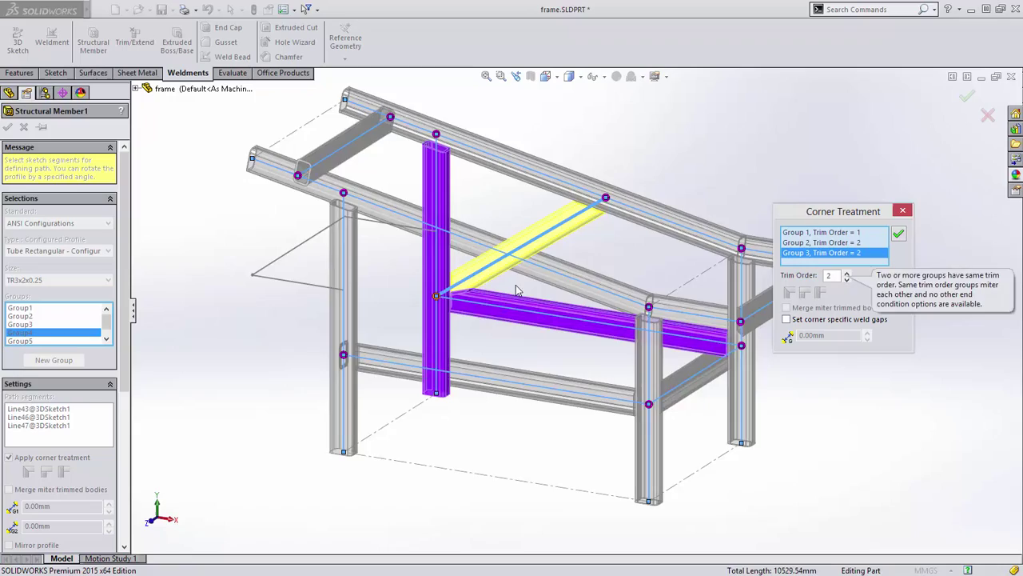
{"action": "mouse_move", "coordinate": [516, 290]}
{"action": "middle_mouse_down"}
{"action": "mouse_move", "coordinate": [490, 286]}
{"action": "mouse_move", "coordinate": [468, 319]}
{"action": "mouse_move", "coordinate": [468, 285]}
{"action": "mouse_move", "coordinate": [518, 265]}
{"action": "mouse_move", "coordinate": [516, 286]}
{"action": "middle_mouse_up"}
{"action": "left_click", "coordinate": [903, 212]}
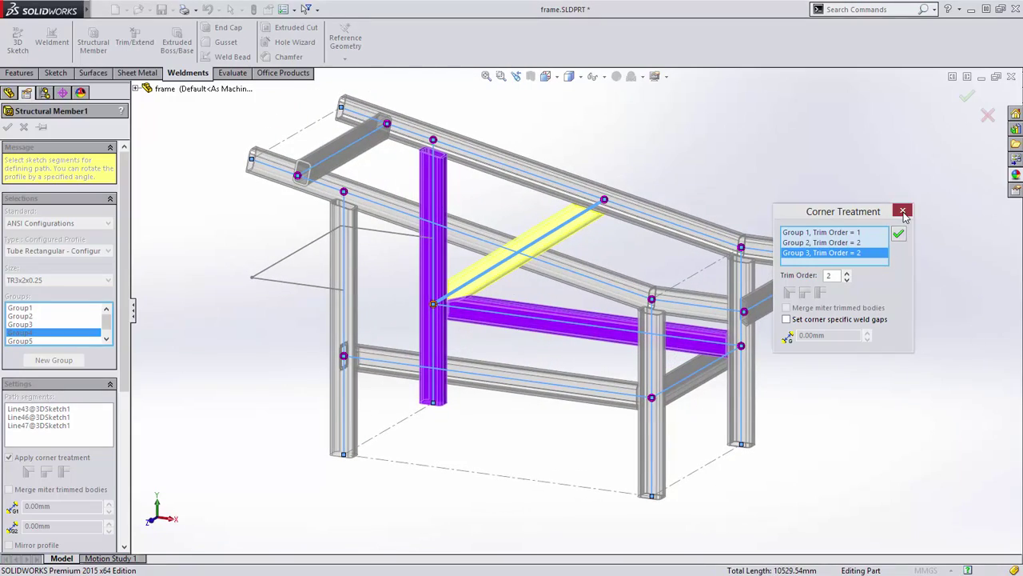
{"action": "left_click", "coordinate": [987, 117]}
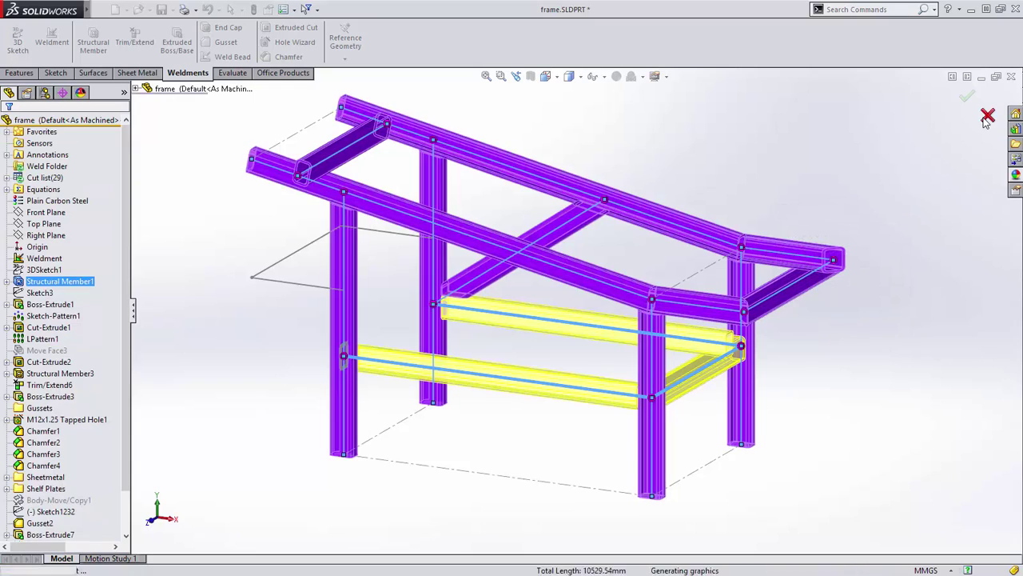
- Add a gusset between the top beam and sloping rail faces with d1 and d2 of 100 mm
{"action": "left_click", "coordinate": [225, 42]}
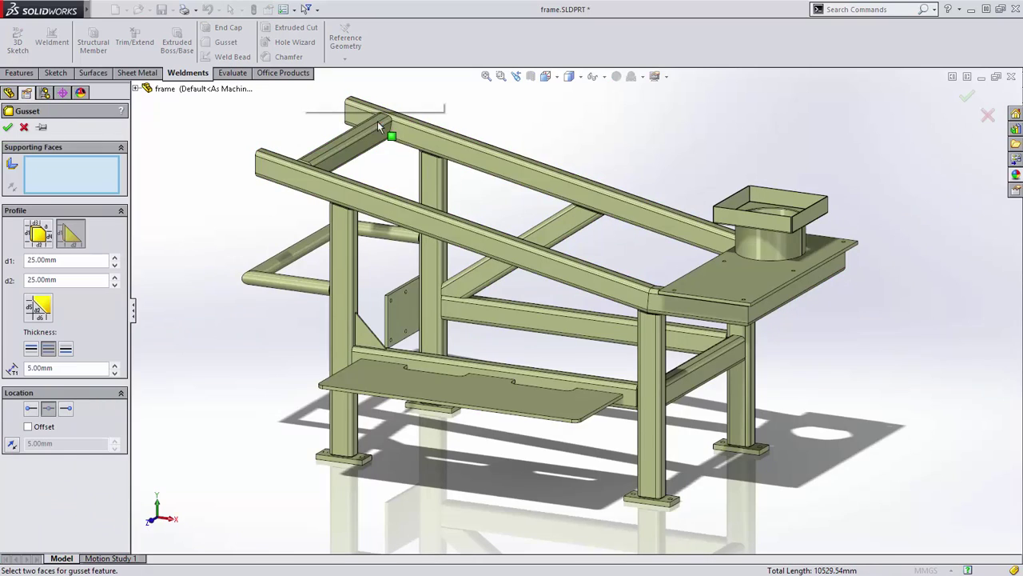
{"action": "middle_click_drag", "start_coordinate": [377, 121], "coordinate": [534, 216]}
{"action": "scroll", "coordinate": [487, 231], "scroll_direction": "down", "scroll_amount": 8}
{"action": "left_click", "coordinate": [529, 273]}
{"action": "left_click", "coordinate": [563, 270]}
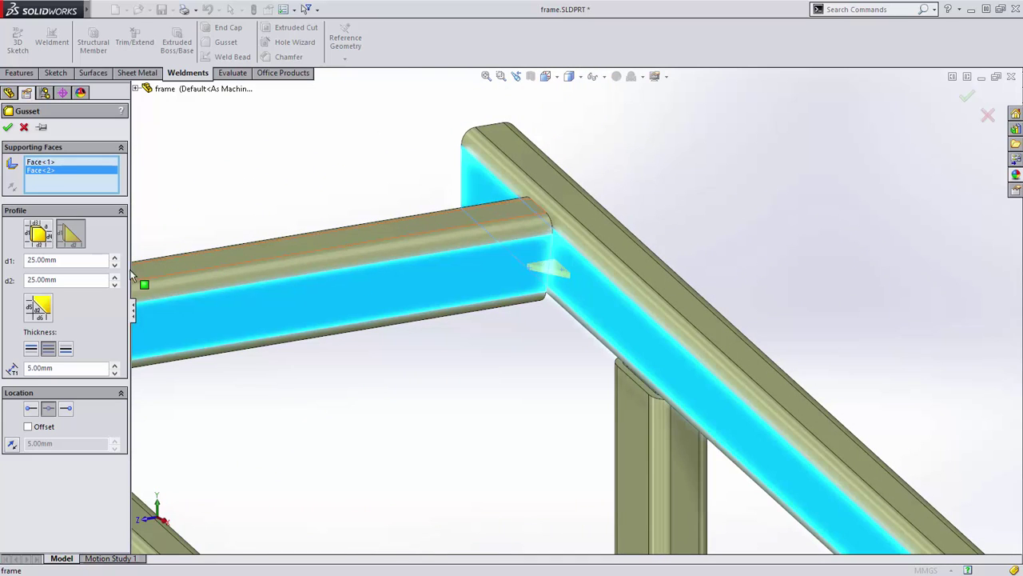
{"action": "left_click", "coordinate": [77, 259]}
{"action": "type", "text": "100"}
{"action": "key", "text": "Tab"}
{"action": "type", "text": "100"}
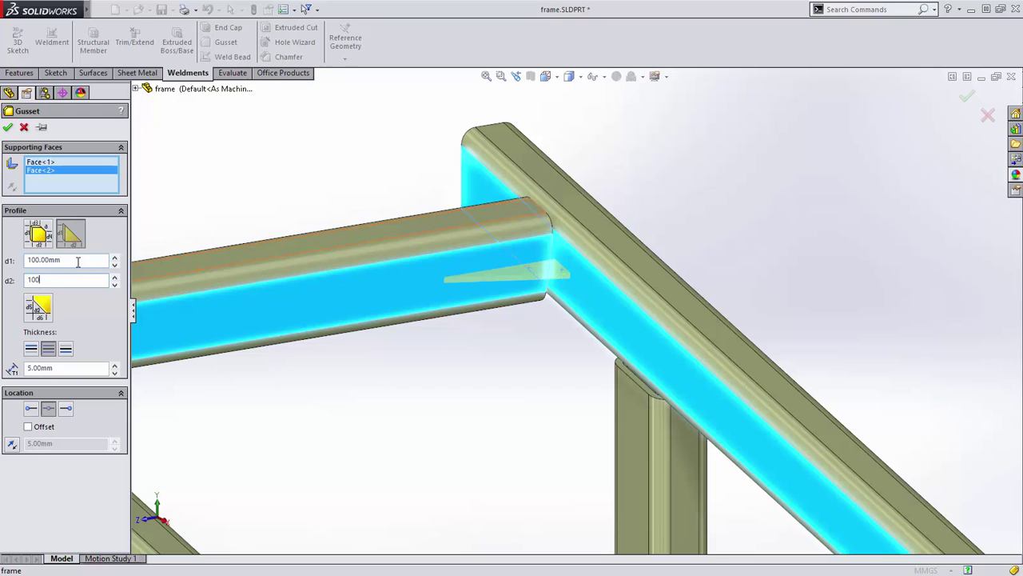
{"action": "key", "text": "Tab"}
{"action": "left_click", "coordinate": [8, 127]}
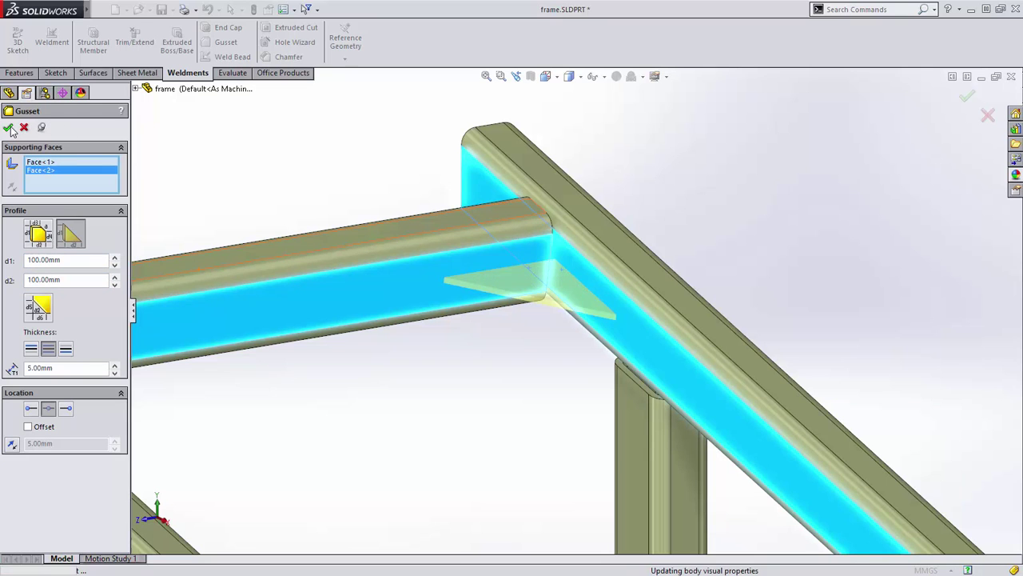
- Pick the plate and vertical post faces for another gusset, then clear the selected faces
{"action": "middle_click_drag", "start_coordinate": [525, 449], "coordinate": [552, 290]}
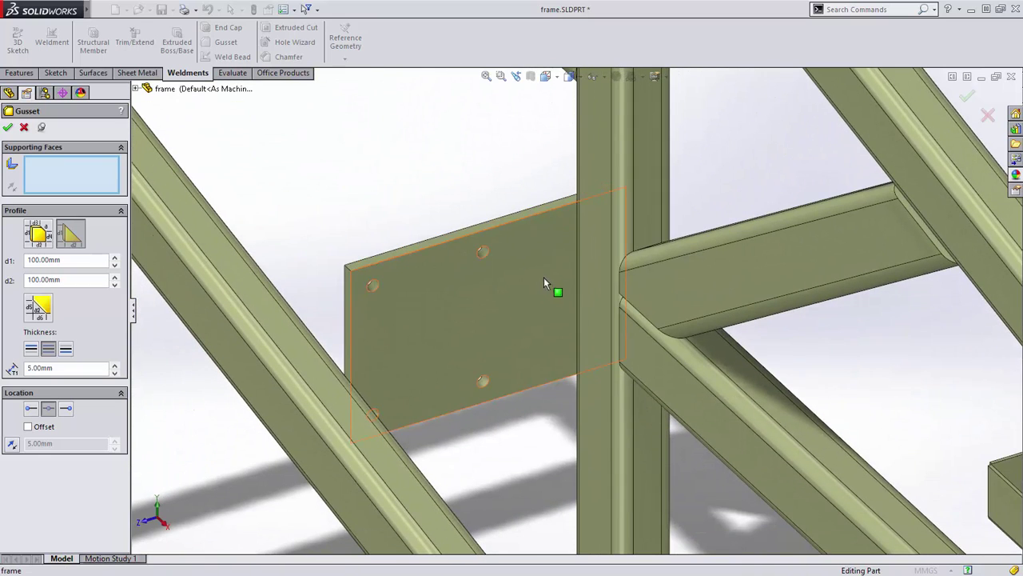
{"action": "left_click", "coordinate": [552, 291]}
{"action": "left_click", "coordinate": [603, 301]}
{"action": "right_click", "coordinate": [604, 301]}
{"action": "left_click", "coordinate": [619, 369]}
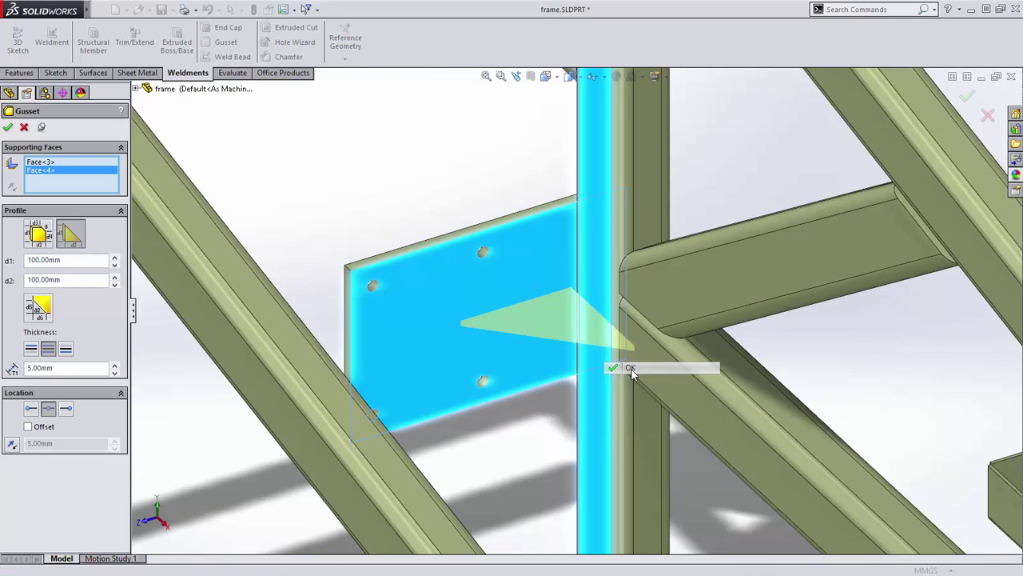
- Add a gusset between the two adjoining round-tube faces at the tube corner
{"action": "middle_click_drag", "start_coordinate": [481, 212], "coordinate": [656, 489], "text": "ctrl"}
{"action": "left_click", "coordinate": [555, 216]}
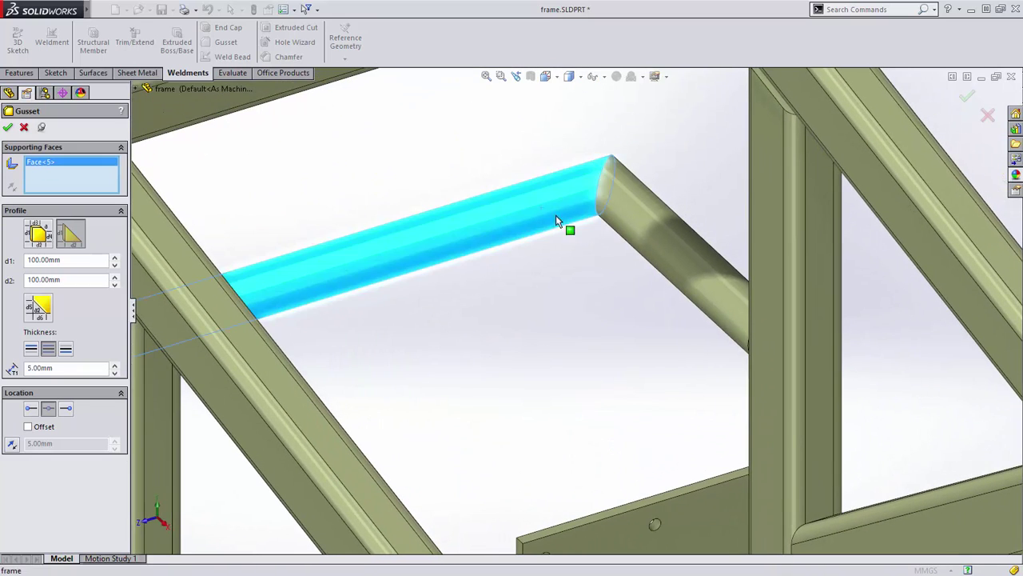
{"action": "left_click", "coordinate": [632, 242]}
{"action": "left_click", "coordinate": [531, 213]}
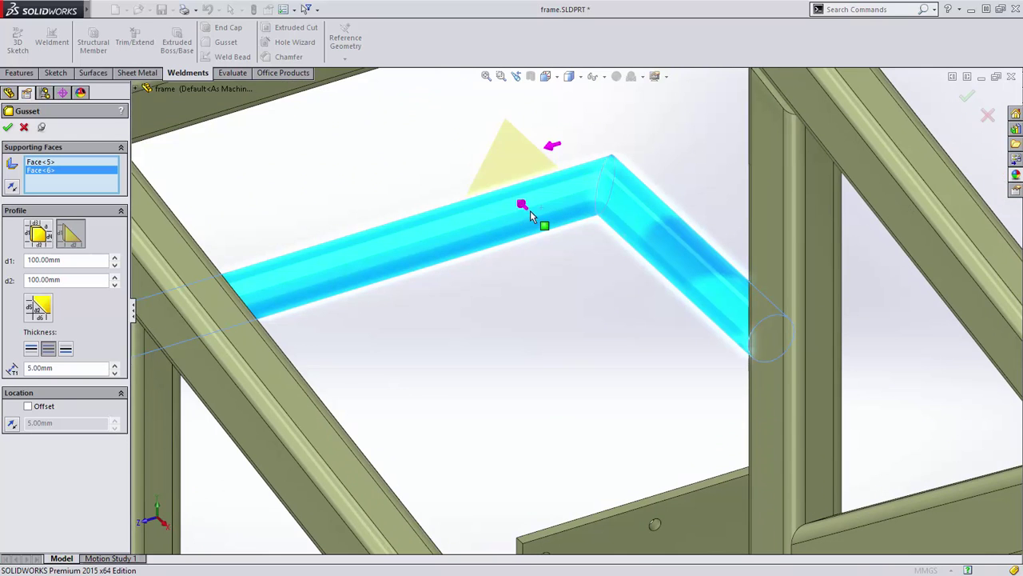
{"action": "left_click", "coordinate": [531, 212]}
{"action": "right_click", "coordinate": [499, 179]}
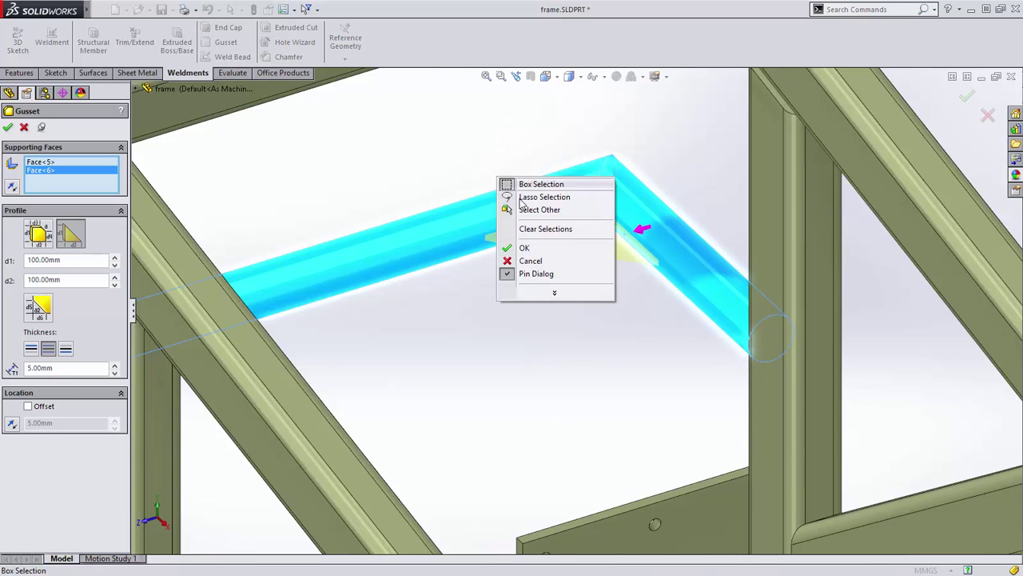
{"action": "left_click", "coordinate": [524, 247]}
- Add a gusset between the vertical and diagonal tubes, located by the plate edge and flipped above the tube
{"action": "middle_click_drag", "start_coordinate": [686, 291], "coordinate": [748, 219]}
{"action": "left_click", "coordinate": [727, 209]}
{"action": "left_click", "coordinate": [713, 230]}
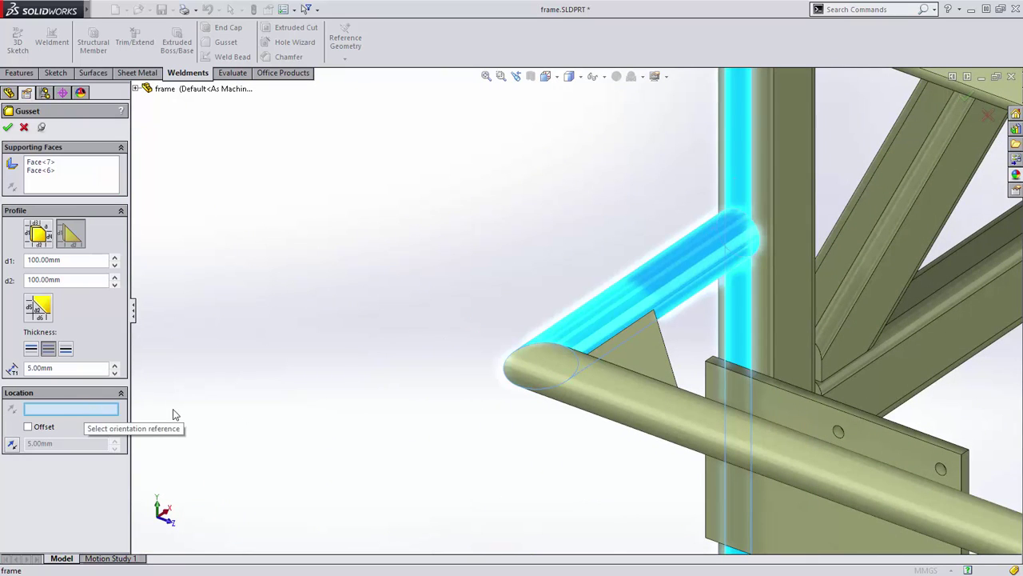
{"action": "left_click", "coordinate": [757, 387]}
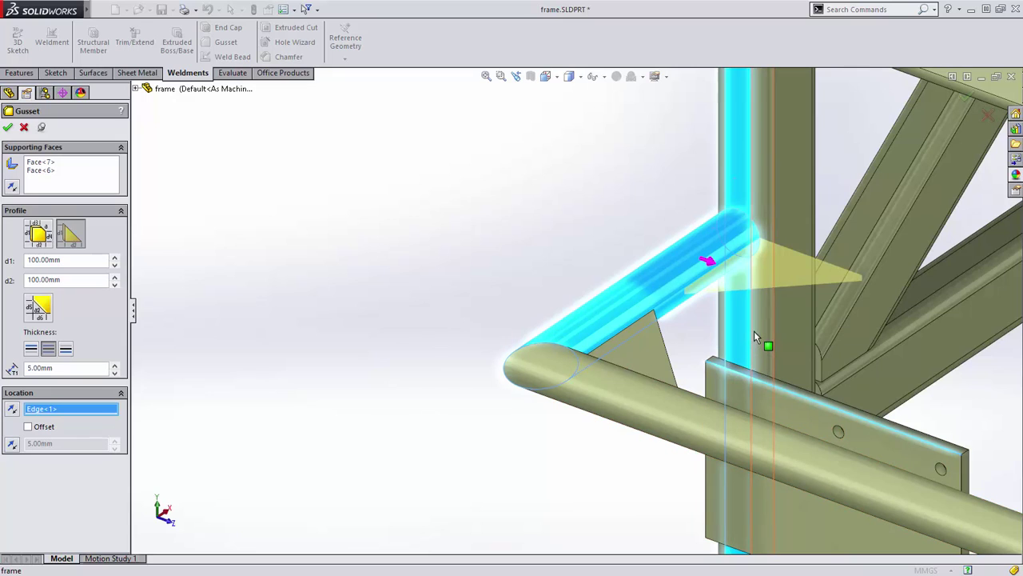
{"action": "left_click", "coordinate": [700, 268]}
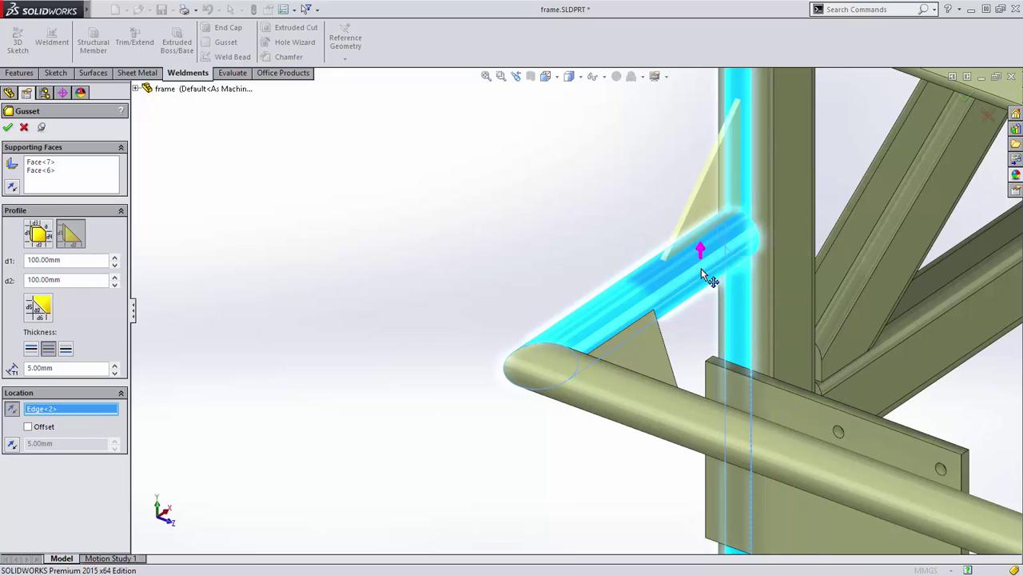
{"action": "right_click", "coordinate": [590, 259]}
{"action": "left_click", "coordinate": [620, 322]}
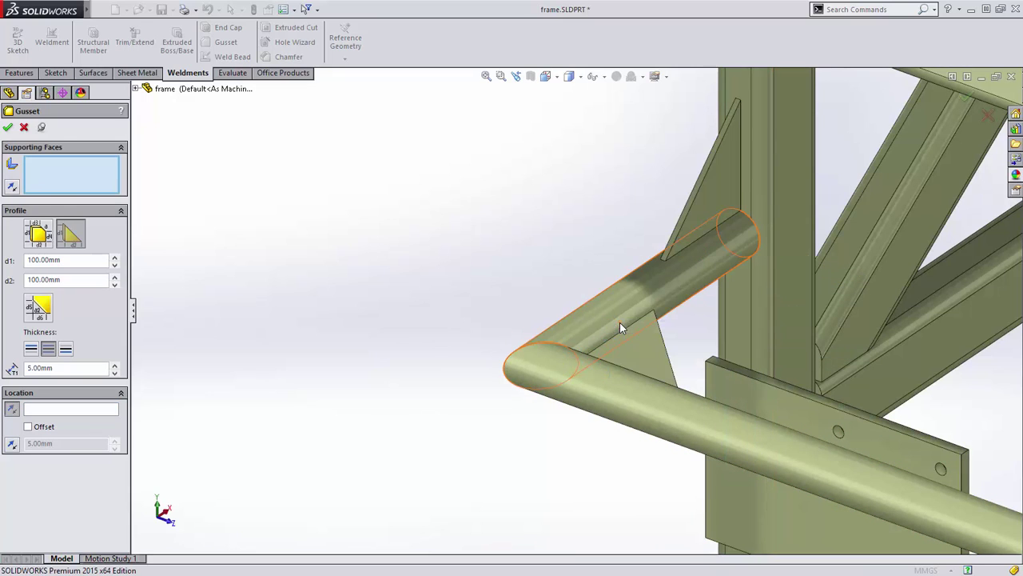
{"action": "middle_click_drag", "start_coordinate": [619, 320], "coordinate": [464, 292]}
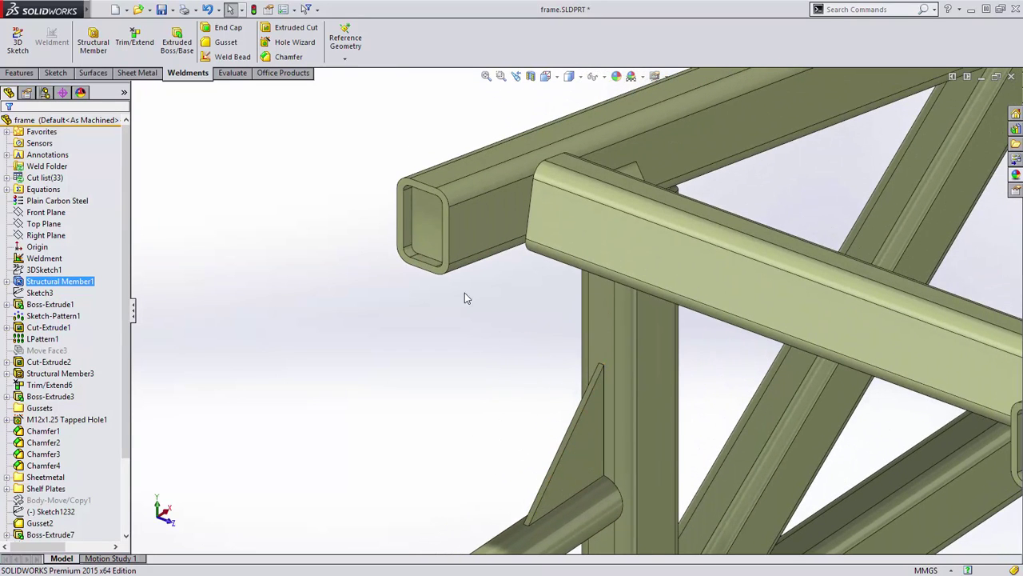
- Cap the open rectangular tube end with an inset end cap, 10 mm deep, with 5 mm filleted corners
{"action": "left_click", "coordinate": [225, 28]}
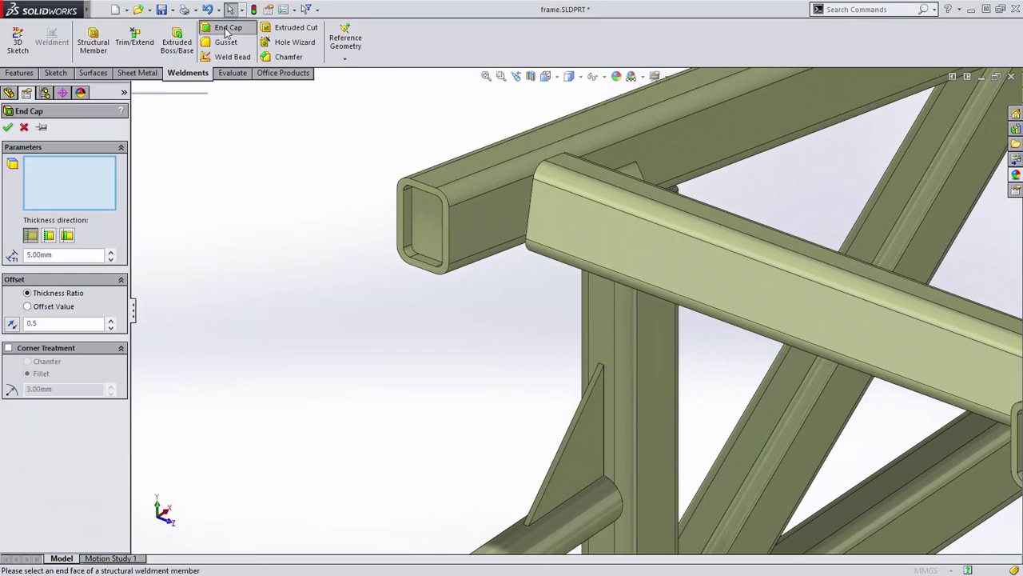
{"action": "middle_click_drag", "start_coordinate": [918, 347], "coordinate": [561, 223]}
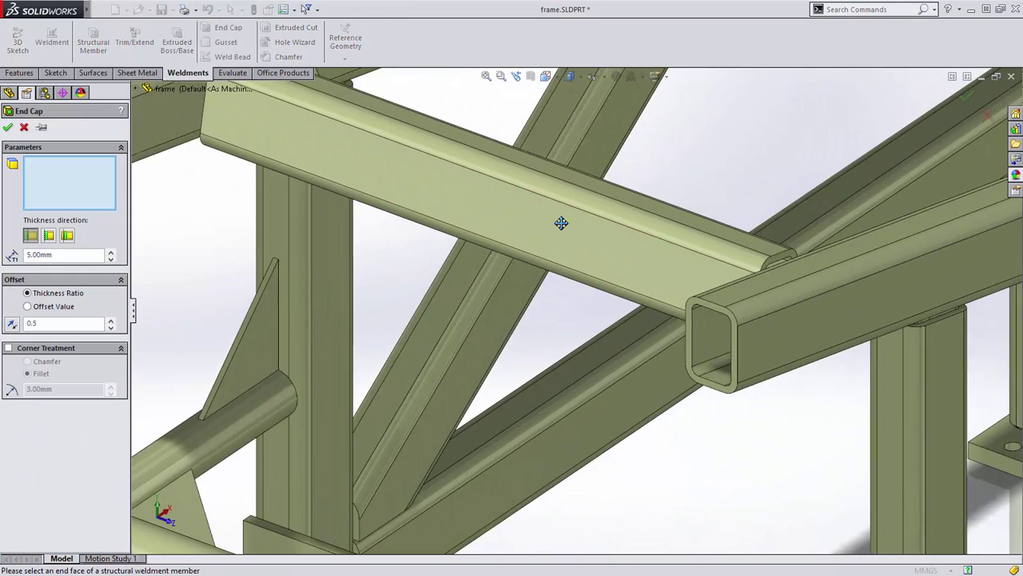
{"action": "left_click", "coordinate": [709, 307]}
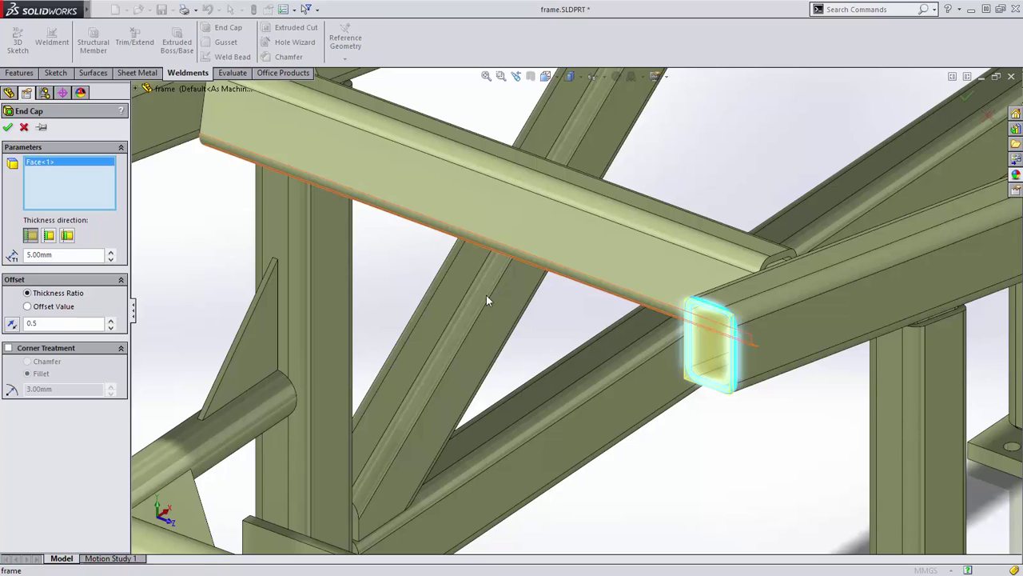
{"action": "left_click", "coordinate": [68, 235]}
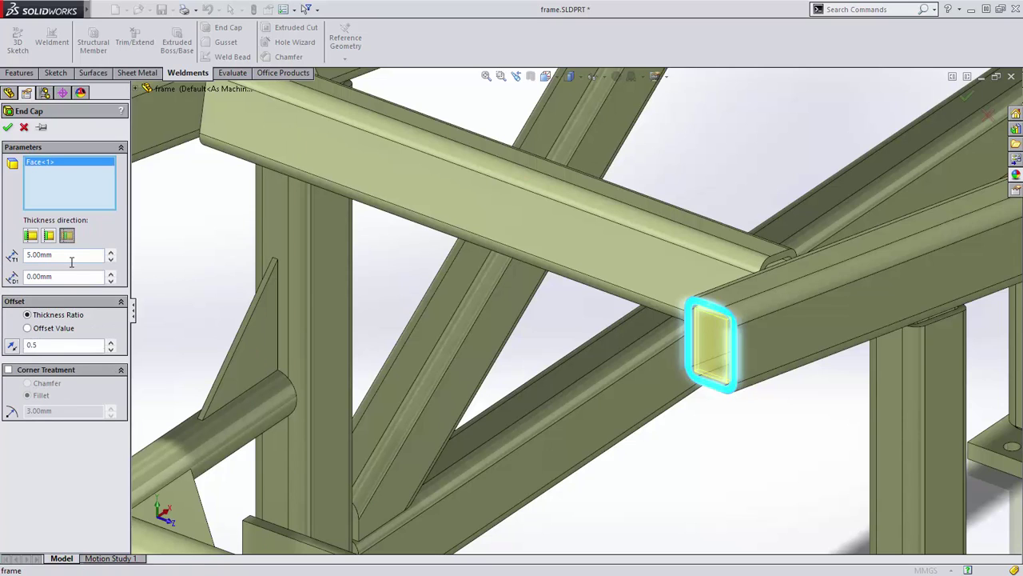
{"action": "left_click", "coordinate": [70, 275]}
{"action": "type", "text": "1"}
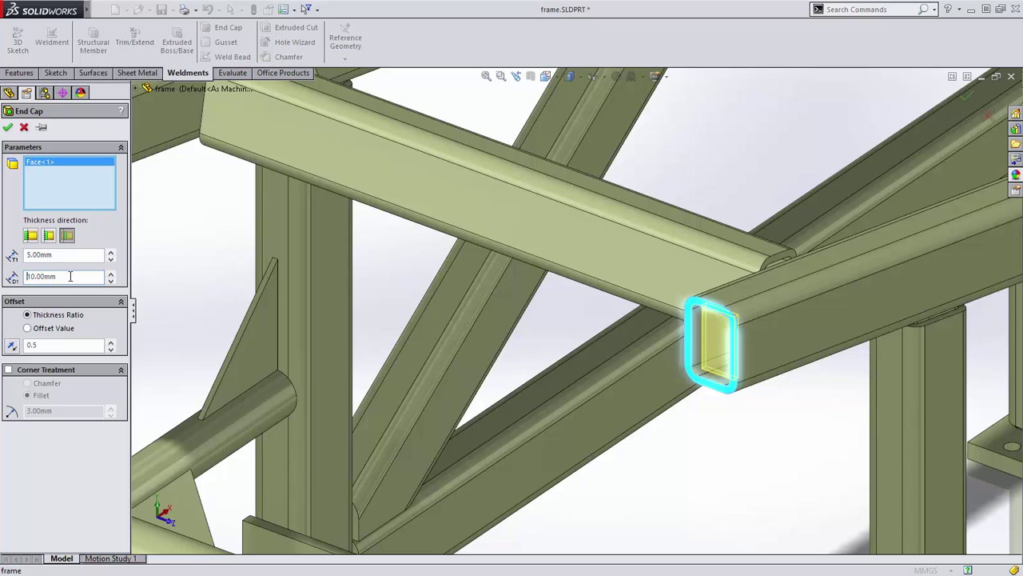
{"action": "double_click", "coordinate": [60, 345]}
{"action": "type", "text": "1"}
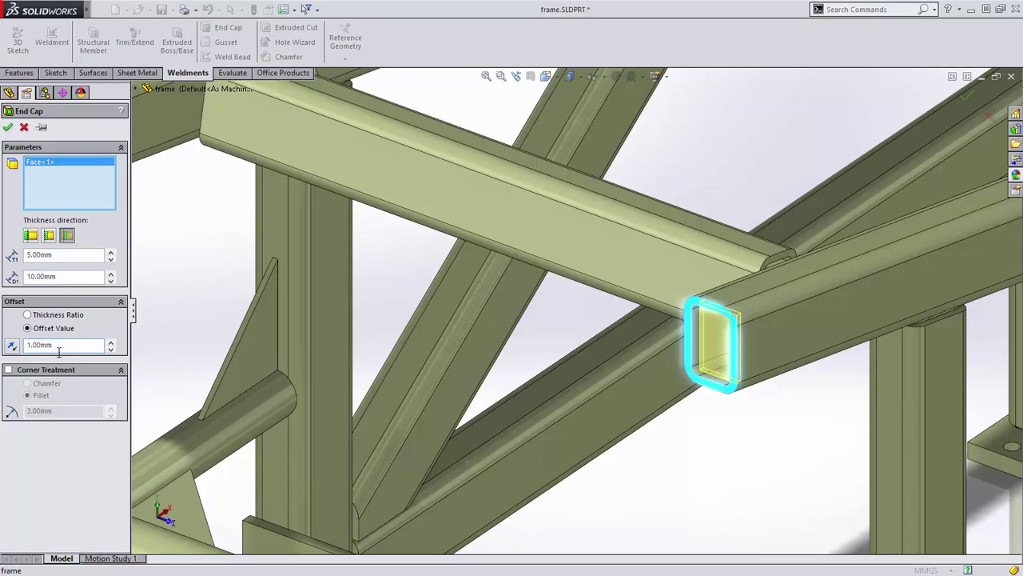
{"action": "left_click", "coordinate": [40, 372]}
{"action": "double_click", "coordinate": [57, 411]}
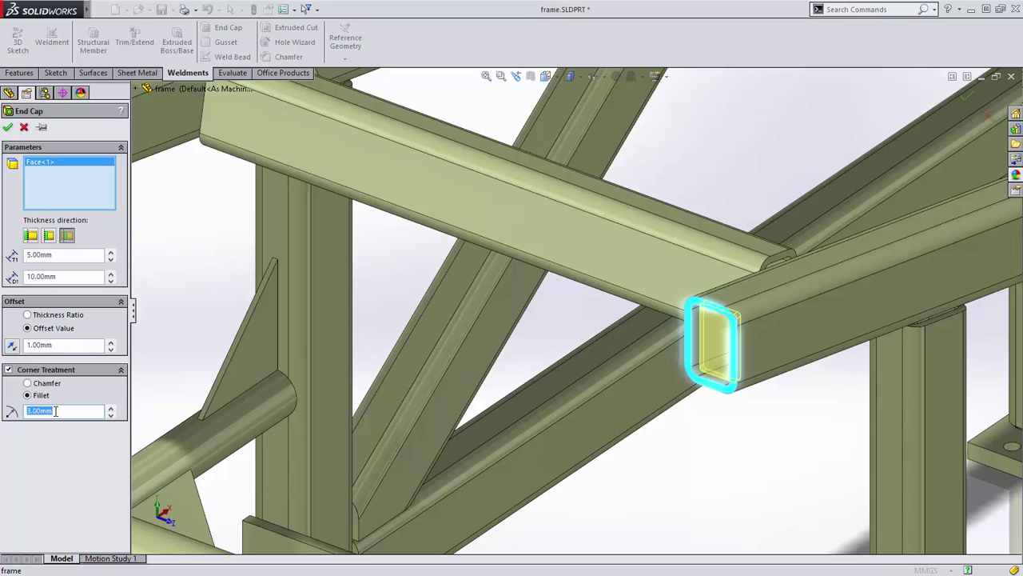
{"action": "type", "text": "5"}
{"action": "key", "text": "Return"}
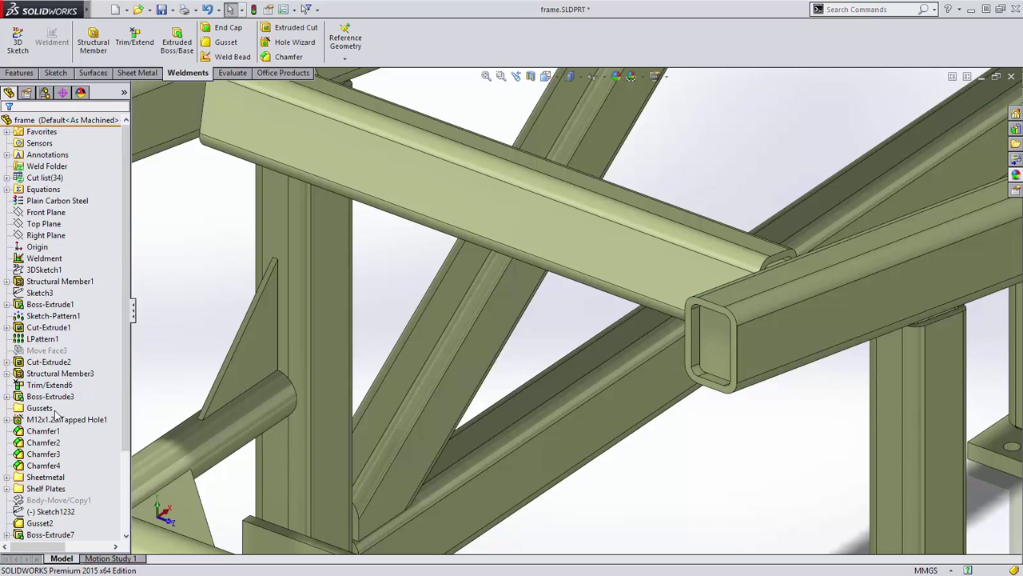
- Inspect the end cap in a section view, then return to the full zoomed-out model
{"action": "left_click", "coordinate": [531, 77]}
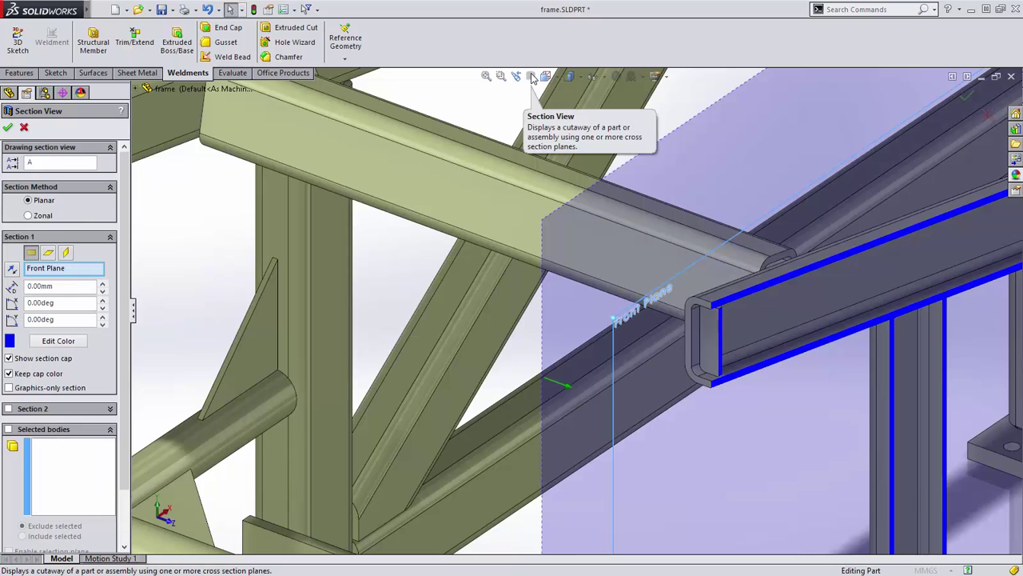
{"action": "scroll", "coordinate": [685, 272], "scroll_direction": "down", "scroll_amount": 3}
{"action": "scroll", "coordinate": [706, 315], "scroll_direction": "down", "scroll_amount": 5}
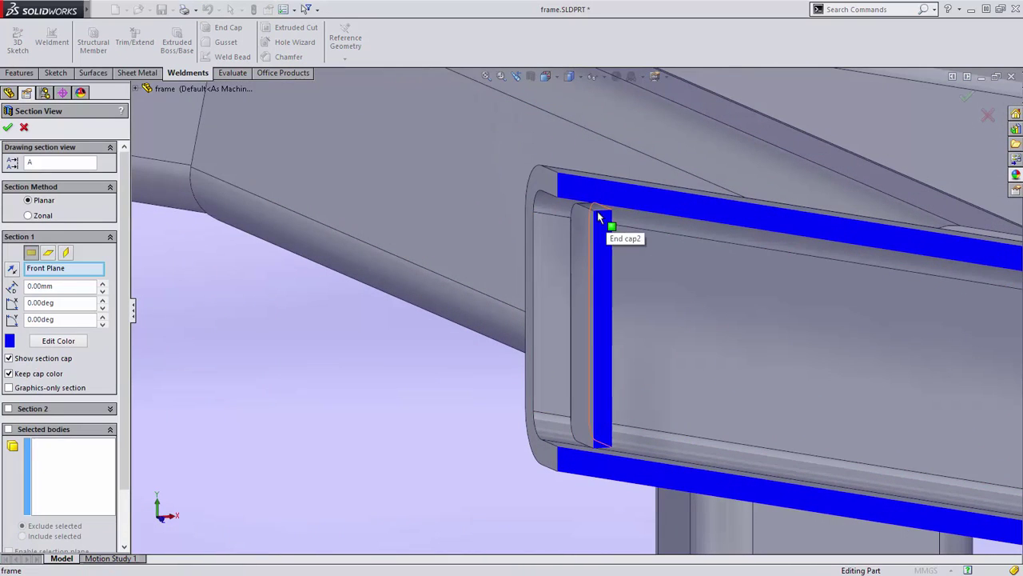
{"action": "key", "text": "Escape"}
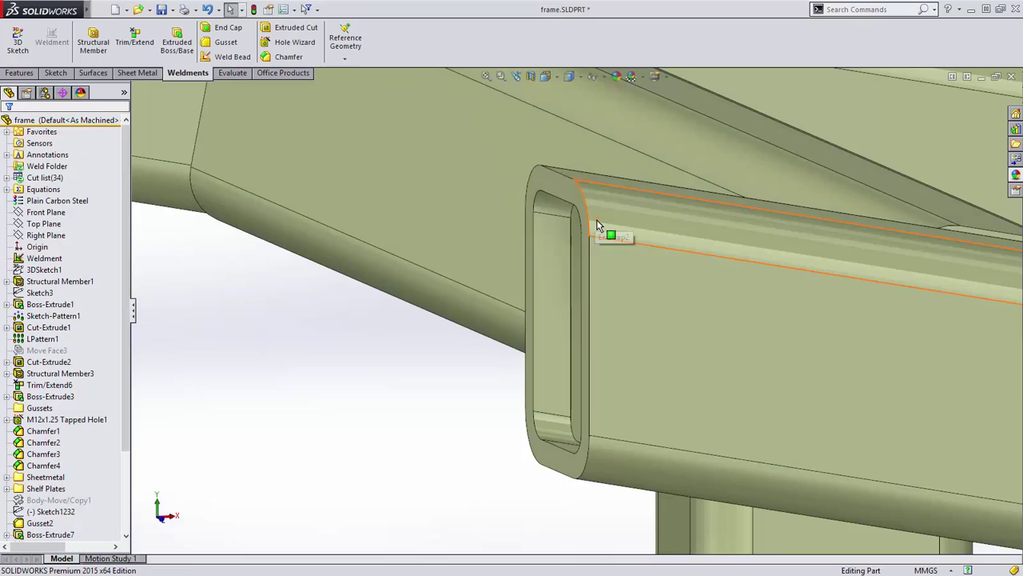
{"action": "left_click", "coordinate": [517, 76]}
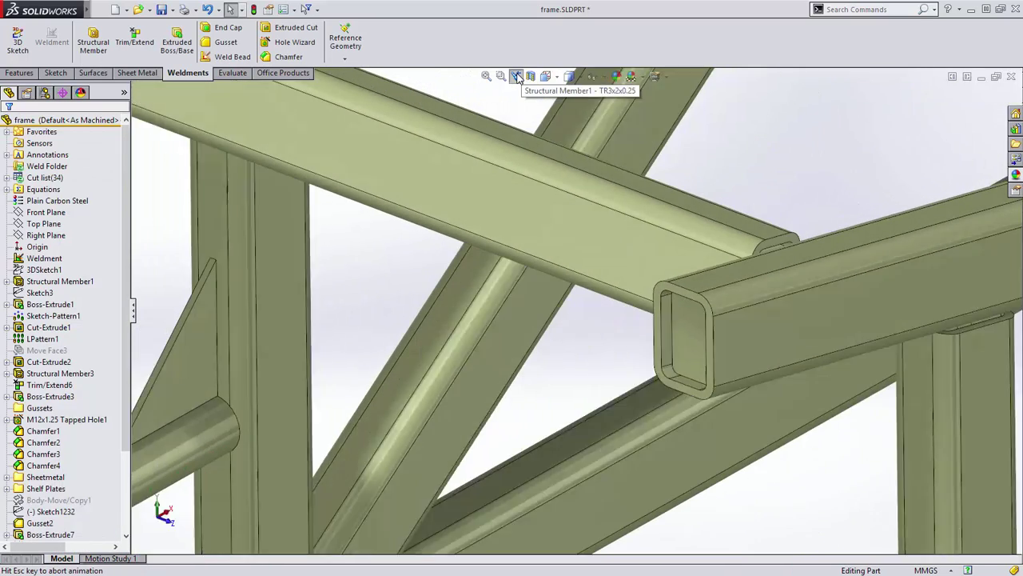
- Weld the triangular pipe-corner gusset face to the upper and lower pipe faces
{"action": "left_click", "coordinate": [227, 57]}
{"action": "middle_click_drag", "start_coordinate": [334, 351], "coordinate": [540, 276], "text": "ctrl"}
{"action": "left_click", "coordinate": [400, 361]}
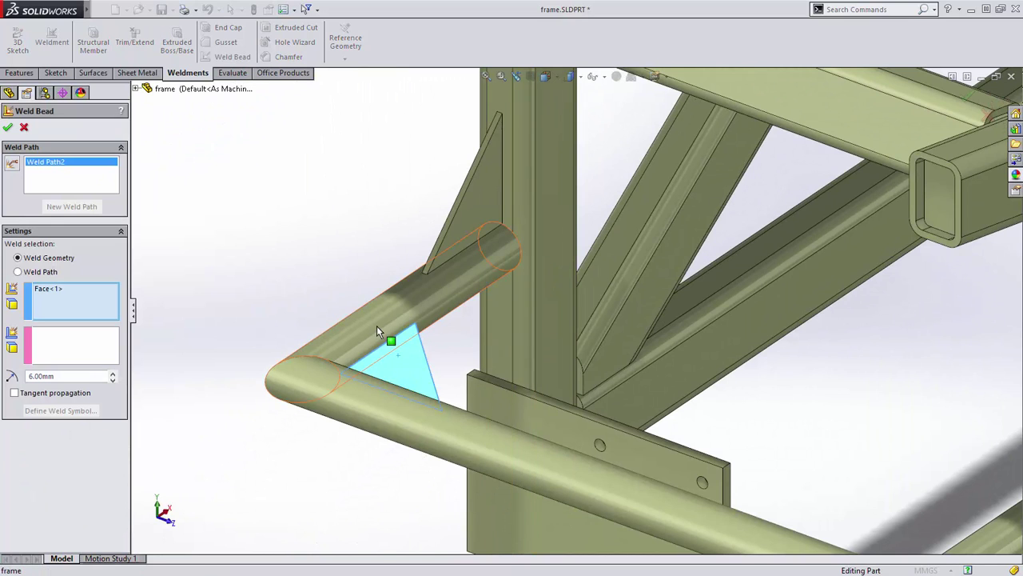
{"action": "left_click", "coordinate": [375, 324]}
{"action": "left_click", "coordinate": [380, 387]}
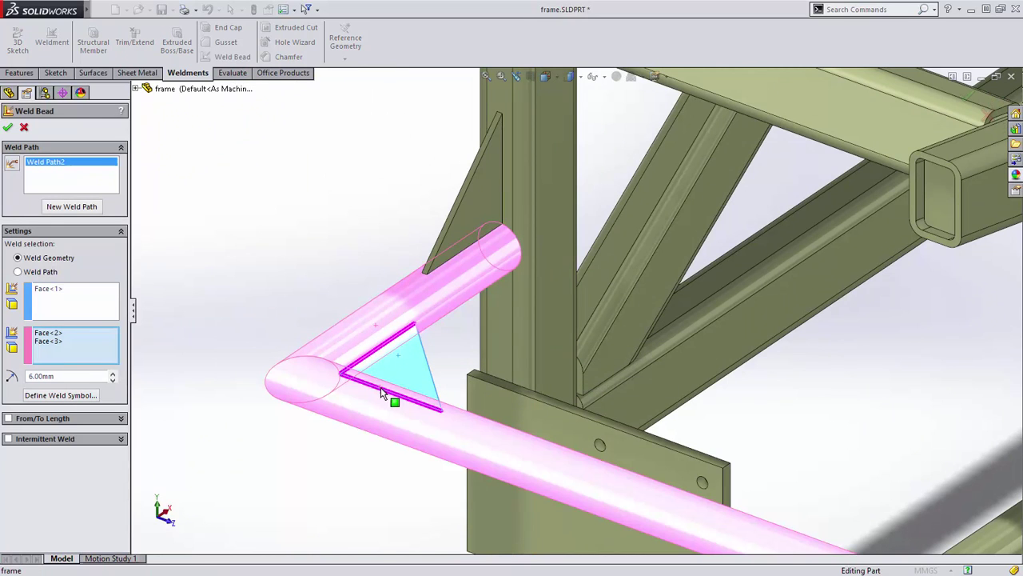
{"action": "right_click", "coordinate": [377, 367]}
{"action": "left_click", "coordinate": [396, 379]}
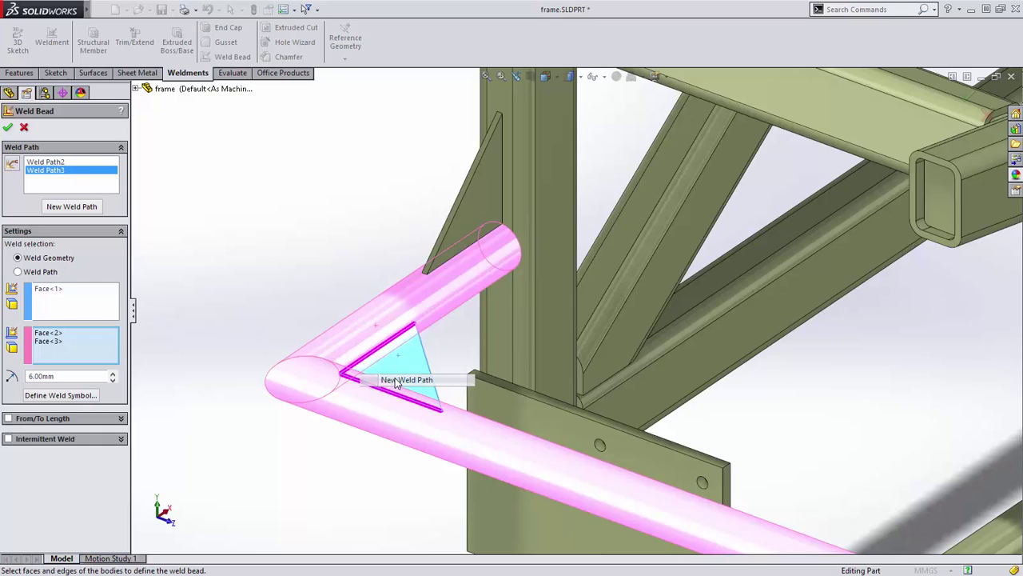
- Add a weld path joining the shelf plate's top face to the tube side face
{"action": "middle_click_drag", "start_coordinate": [479, 384], "coordinate": [138, 317]}
{"action": "left_click", "coordinate": [497, 449]}
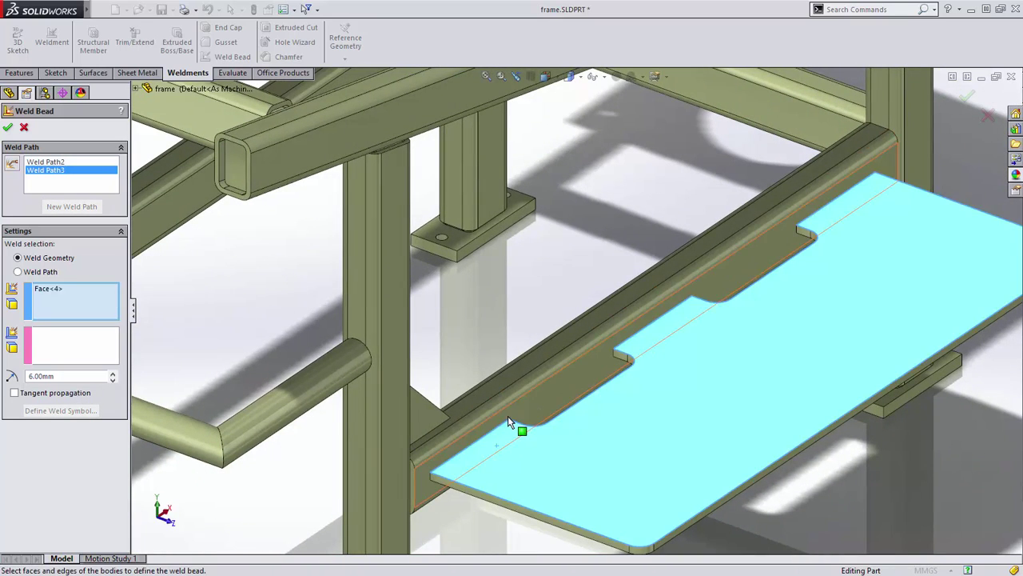
{"action": "left_click", "coordinate": [507, 417]}
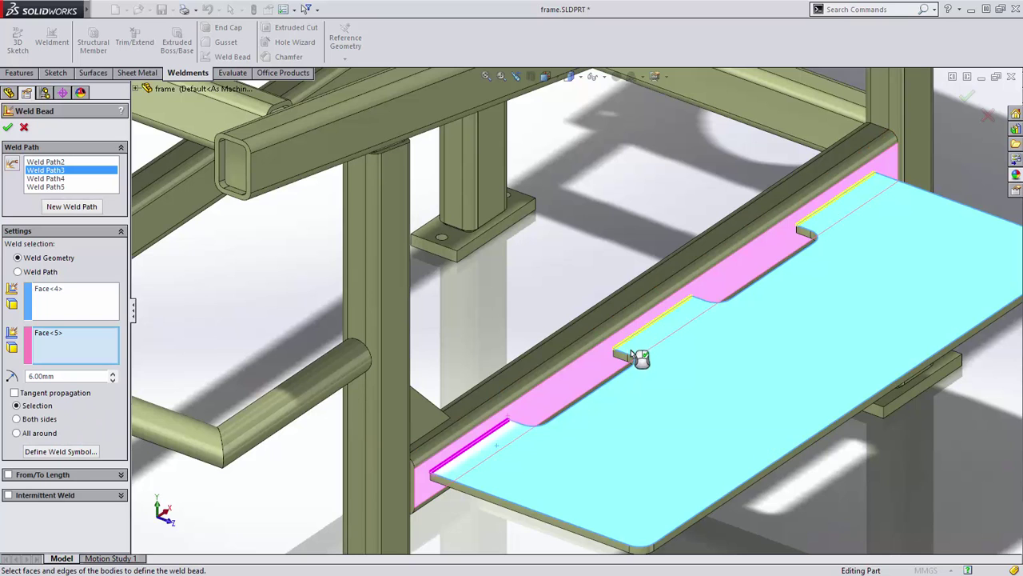
{"action": "right_click", "coordinate": [679, 190]}
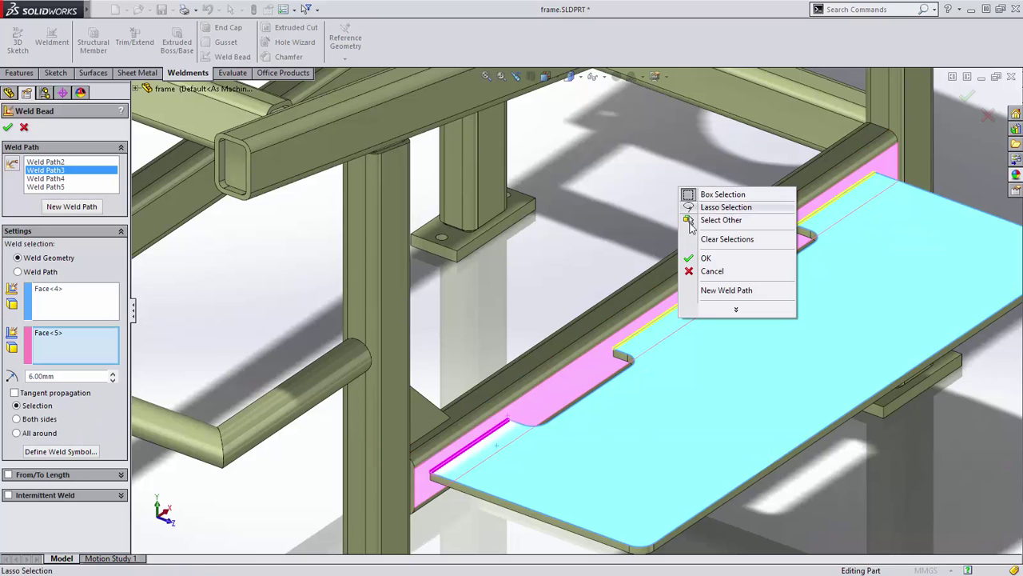
{"action": "left_click", "coordinate": [726, 291]}
- Add a weld path at the hopper box flange corner, joining the corner face and adjoining edge
{"action": "middle_click_drag", "start_coordinate": [683, 261], "coordinate": [568, 422]}
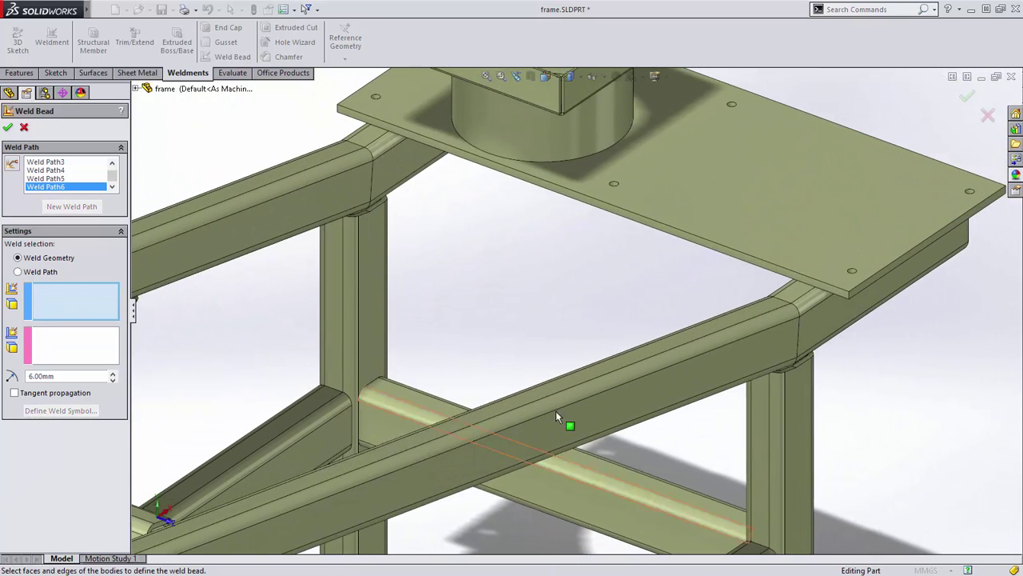
{"action": "middle_click_drag", "start_coordinate": [612, 137], "coordinate": [603, 293]}
{"action": "scroll", "coordinate": [481, 241], "scroll_direction": "down", "scroll_amount": 3}
{"action": "scroll", "coordinate": [681, 240], "scroll_direction": "down", "scroll_amount": 2}
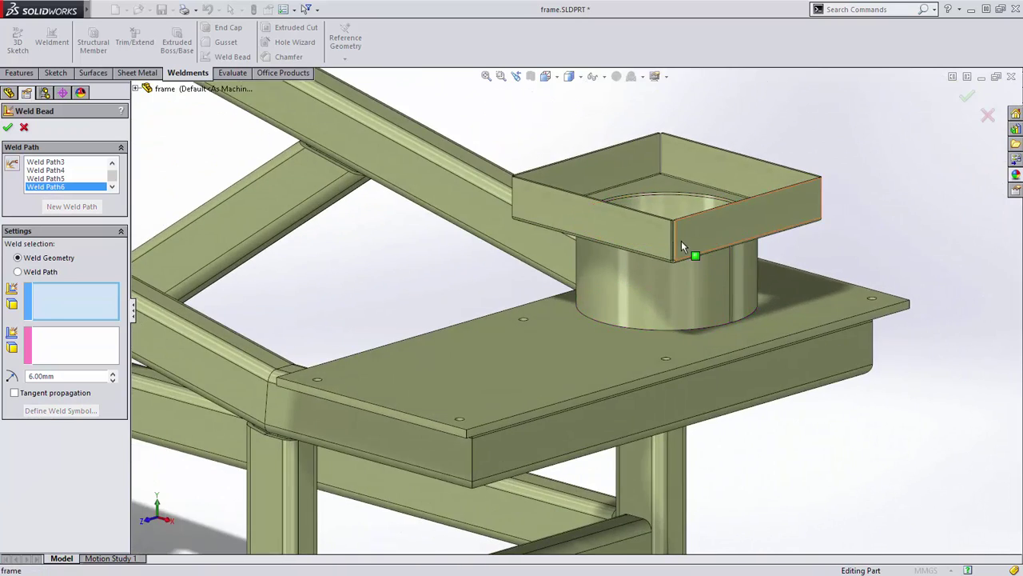
{"action": "scroll", "coordinate": [614, 259], "scroll_direction": "down", "scroll_amount": 3}
{"action": "scroll", "coordinate": [590, 232], "scroll_direction": "down", "scroll_amount": 3}
{"action": "left_click", "coordinate": [587, 232]}
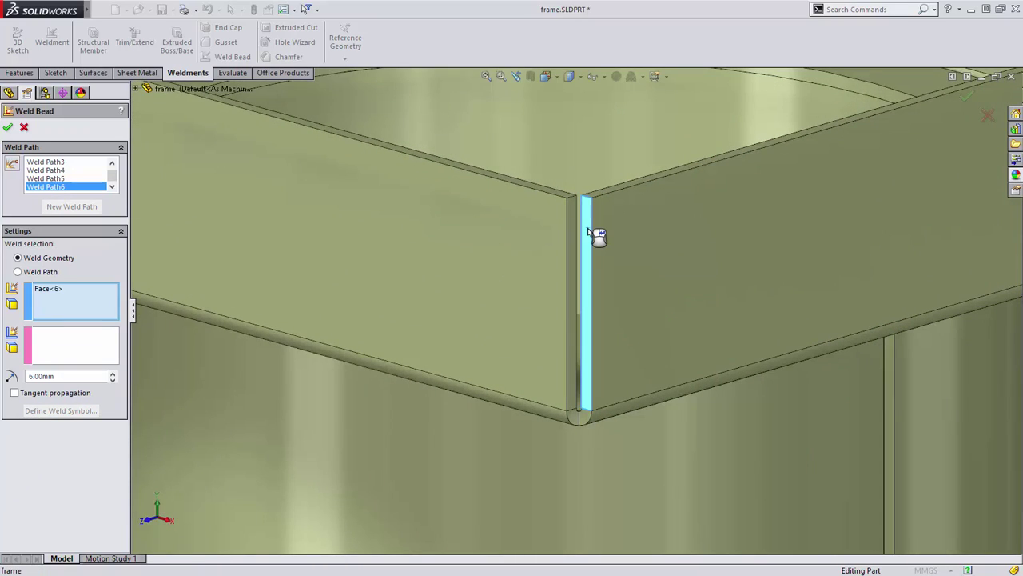
{"action": "left_click", "coordinate": [577, 229]}
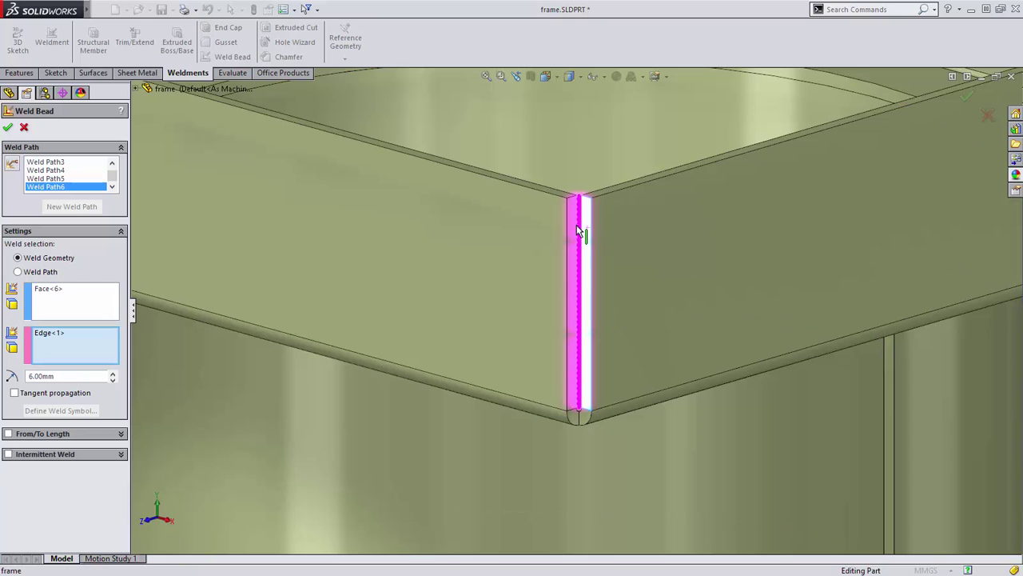
{"action": "right_click", "coordinate": [631, 224]}
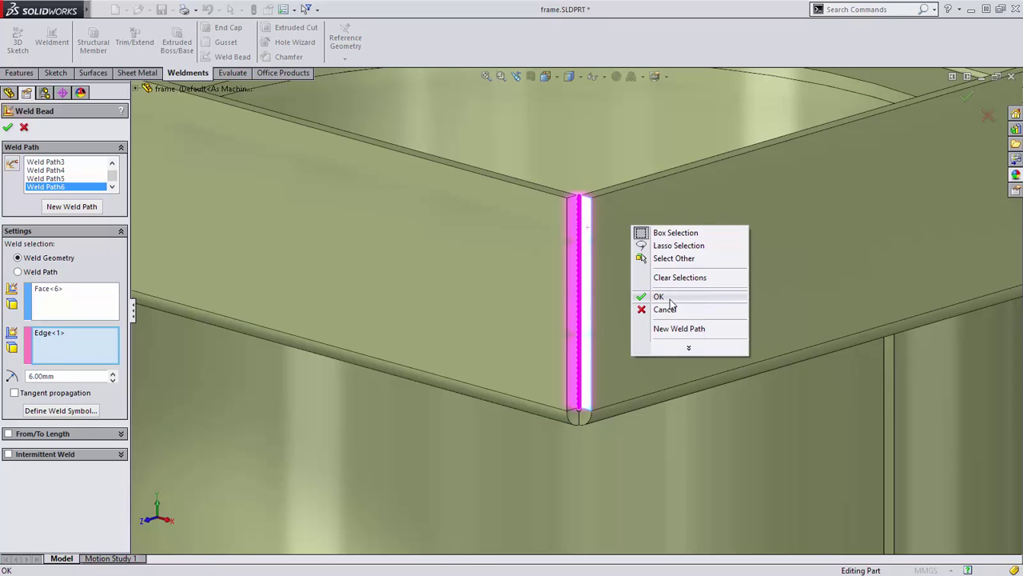
{"action": "left_click", "coordinate": [673, 327]}
- Weld along the cylinder's vertical seam edge as a new edge-based weld path
{"action": "scroll", "coordinate": [673, 327], "scroll_direction": "up", "scroll_amount": 5}
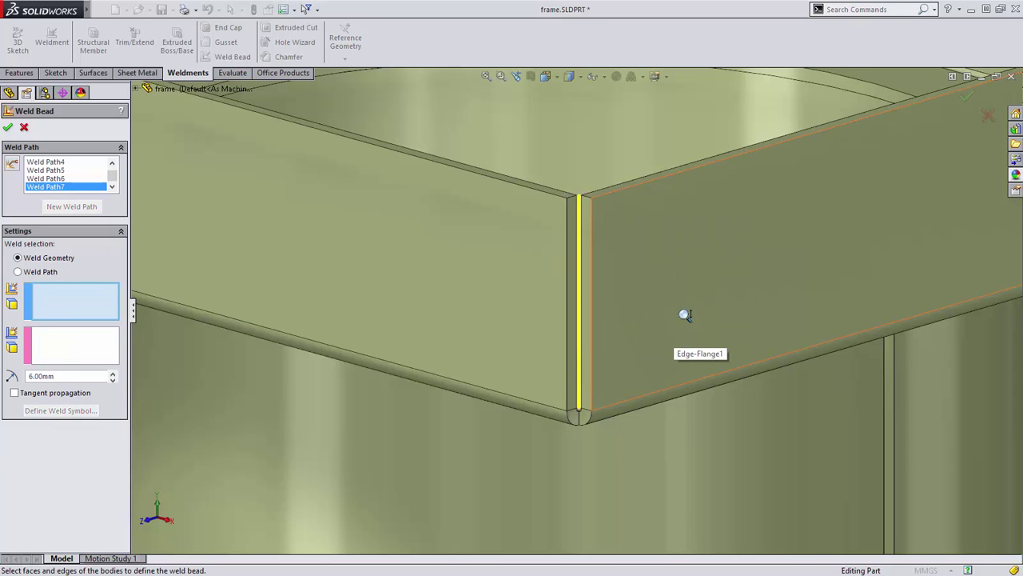
{"action": "scroll", "coordinate": [616, 344], "scroll_direction": "down", "scroll_amount": 2}
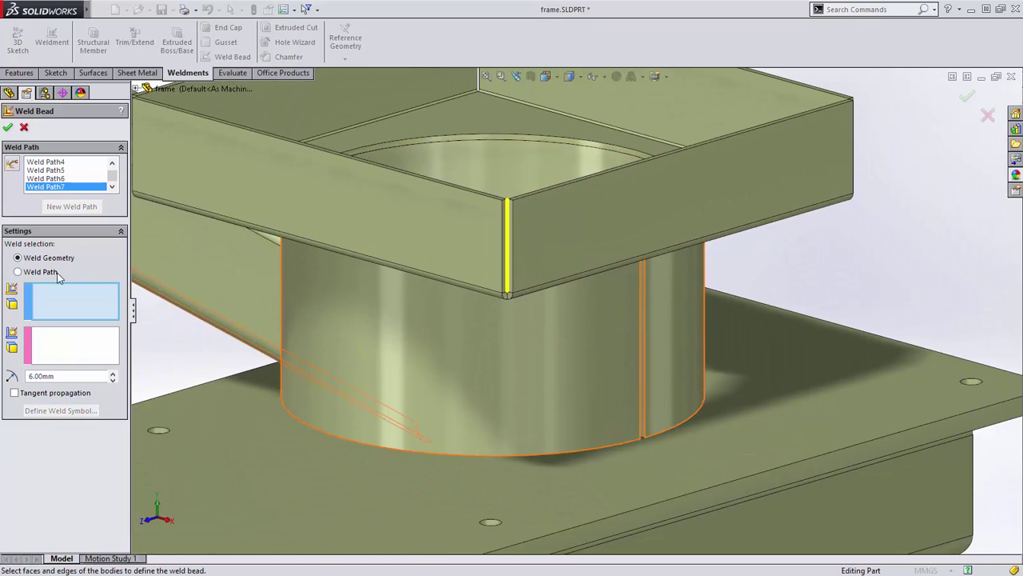
{"action": "left_click", "coordinate": [18, 271]}
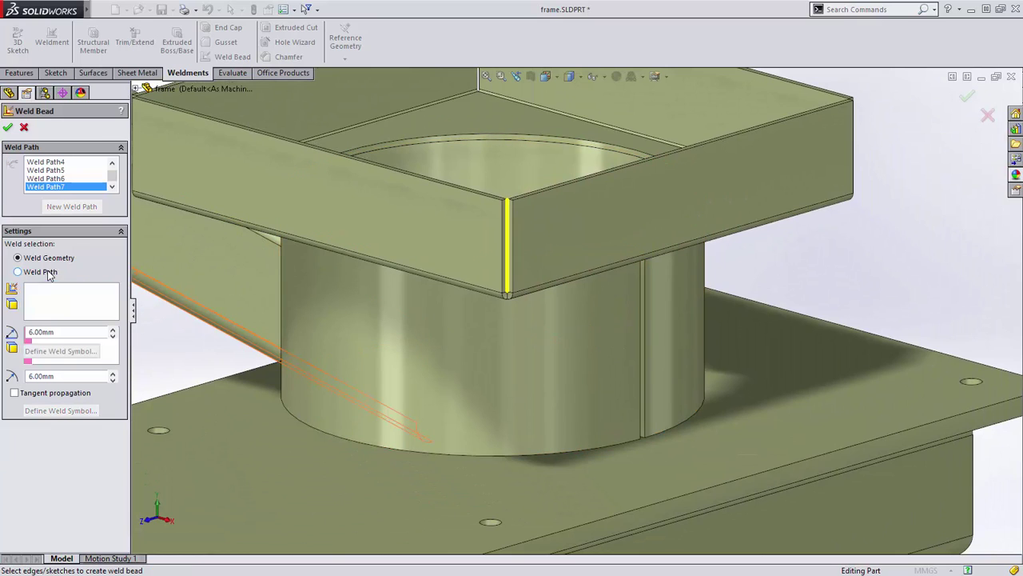
{"action": "left_click", "coordinate": [644, 338]}
{"action": "right_click", "coordinate": [690, 318]}
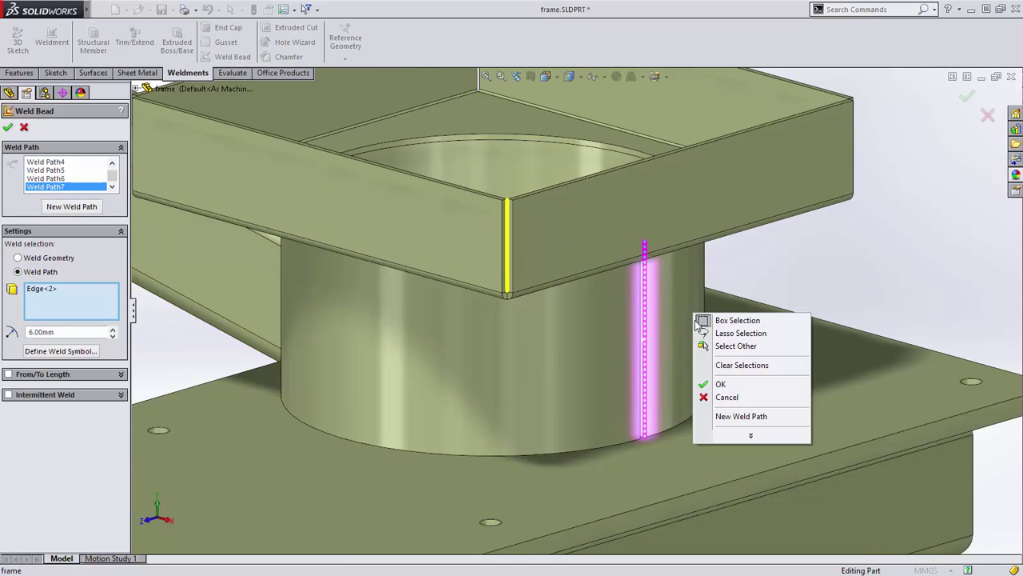
{"action": "left_click", "coordinate": [740, 413]}
- Weld the upper gusset's left and right top edges and build all the 6 mm beads
{"action": "scroll", "coordinate": [734, 412], "scroll_direction": "up", "scroll_amount": 5}
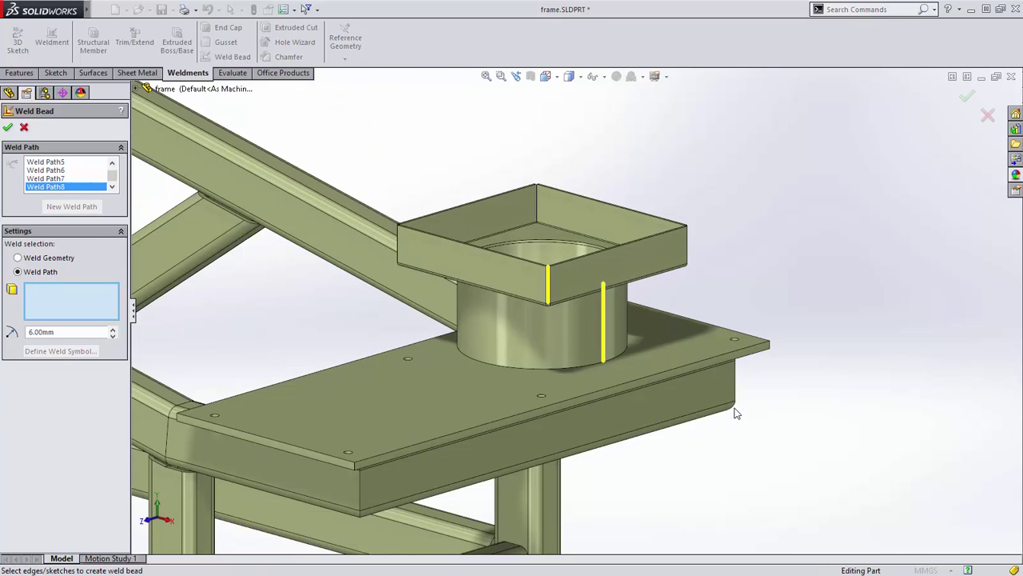
{"action": "scroll", "coordinate": [179, 218], "scroll_direction": "down", "scroll_amount": 6}
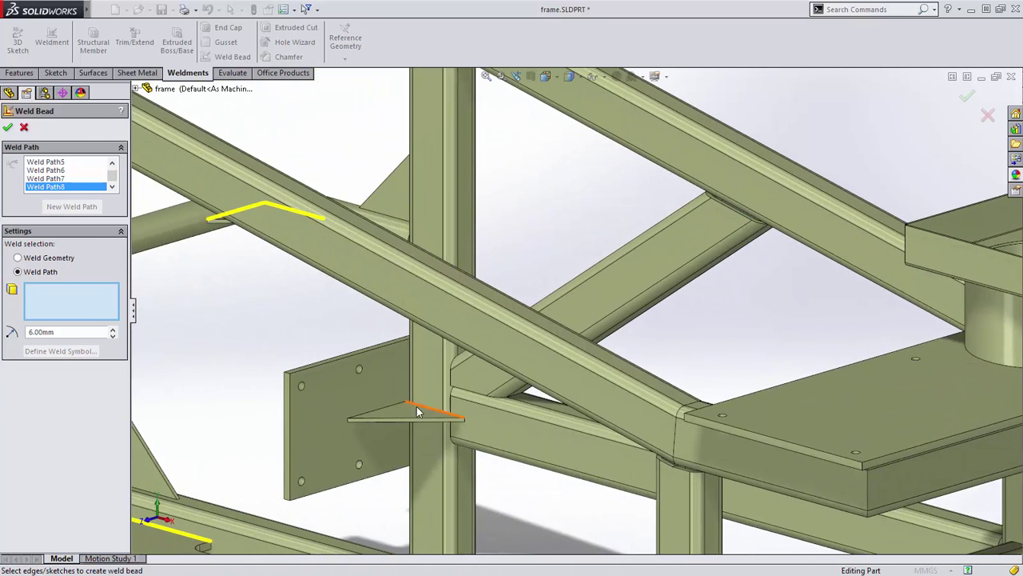
{"action": "scroll", "coordinate": [410, 416], "scroll_direction": "down", "scroll_amount": 5}
{"action": "left_click", "coordinate": [443, 340]}
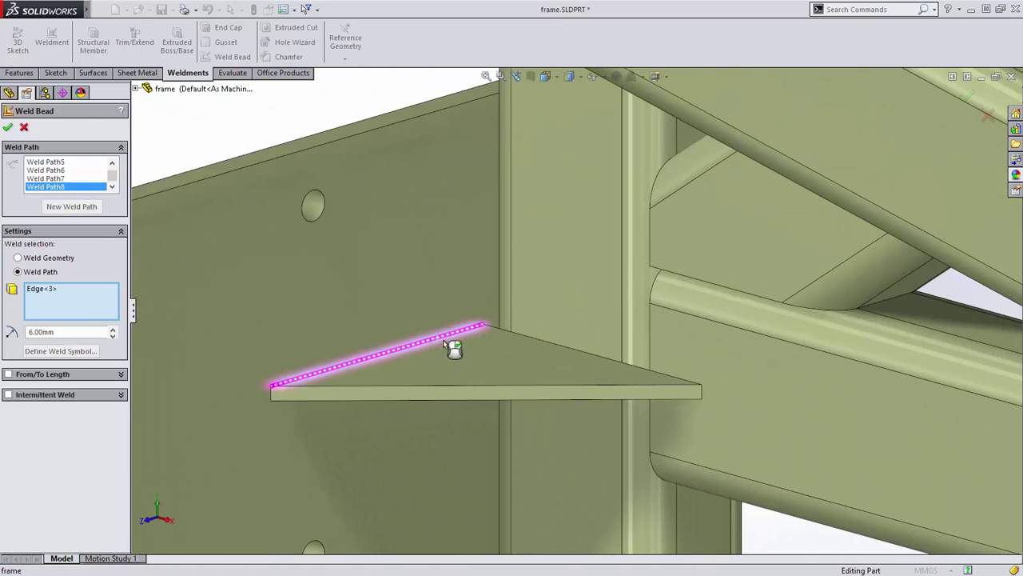
{"action": "left_click", "coordinate": [540, 341]}
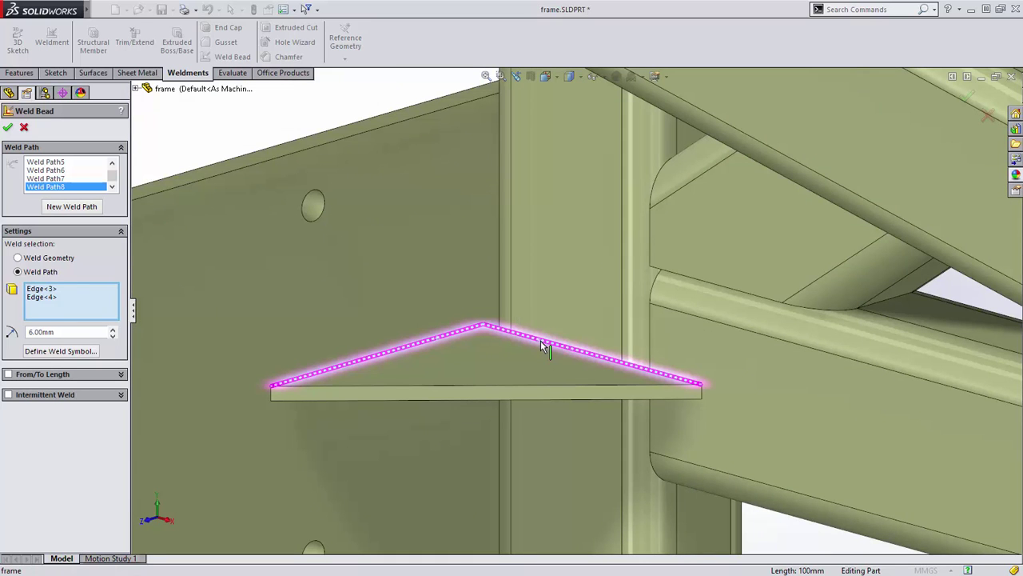
{"action": "right_click", "coordinate": [540, 341]}
{"action": "scroll", "coordinate": [550, 348], "scroll_direction": "up", "scroll_amount": 10}
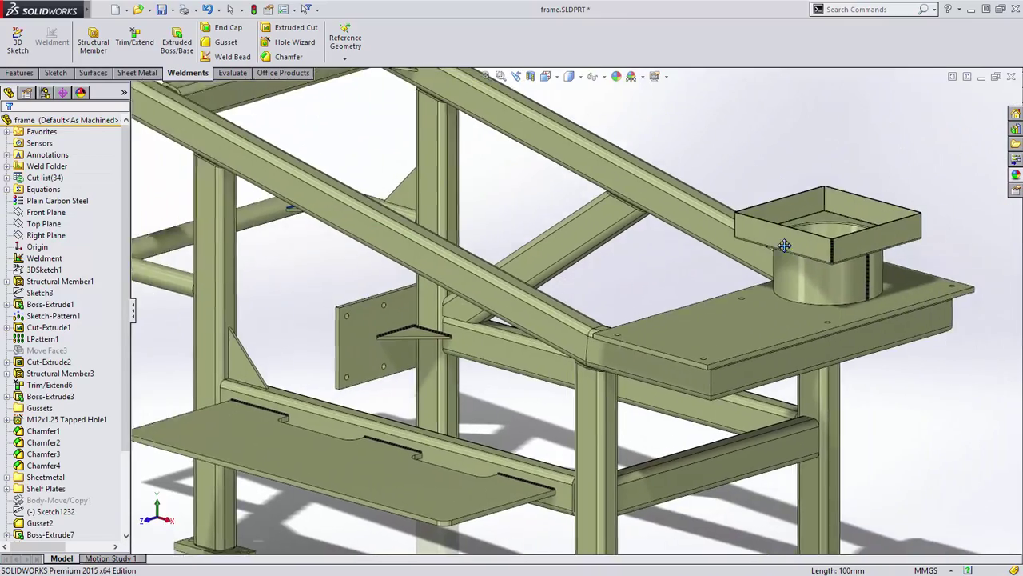
{"action": "middle_click_drag", "start_coordinate": [784, 246], "coordinate": [704, 273], "text": "ctrl"}
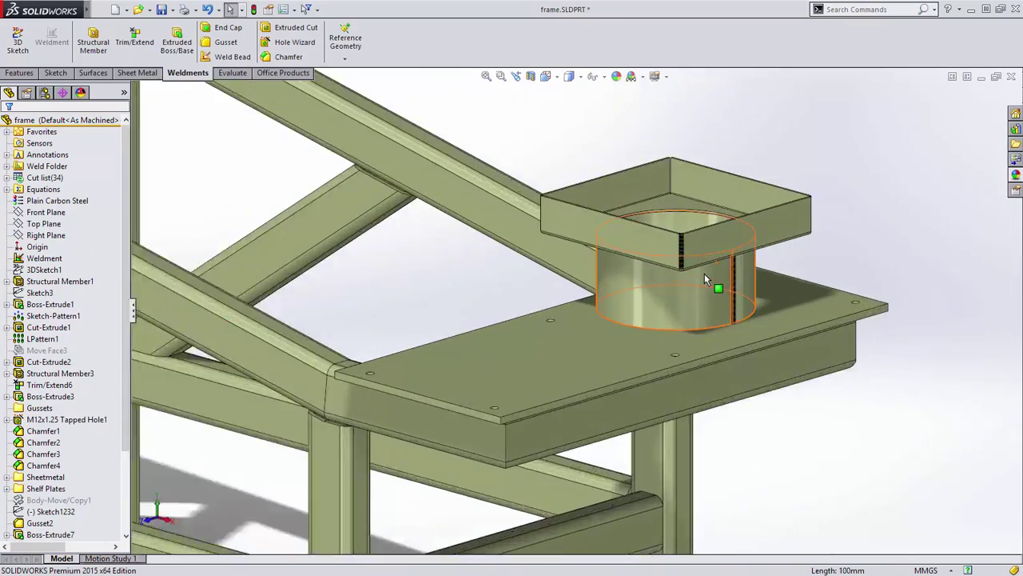
{"action": "scroll", "coordinate": [701, 272], "scroll_direction": "down", "scroll_amount": 3}
{"action": "scroll", "coordinate": [701, 273], "scroll_direction": "up", "scroll_amount": 4}
{"action": "middle_click_drag", "start_coordinate": [281, 274], "coordinate": [581, 316]}
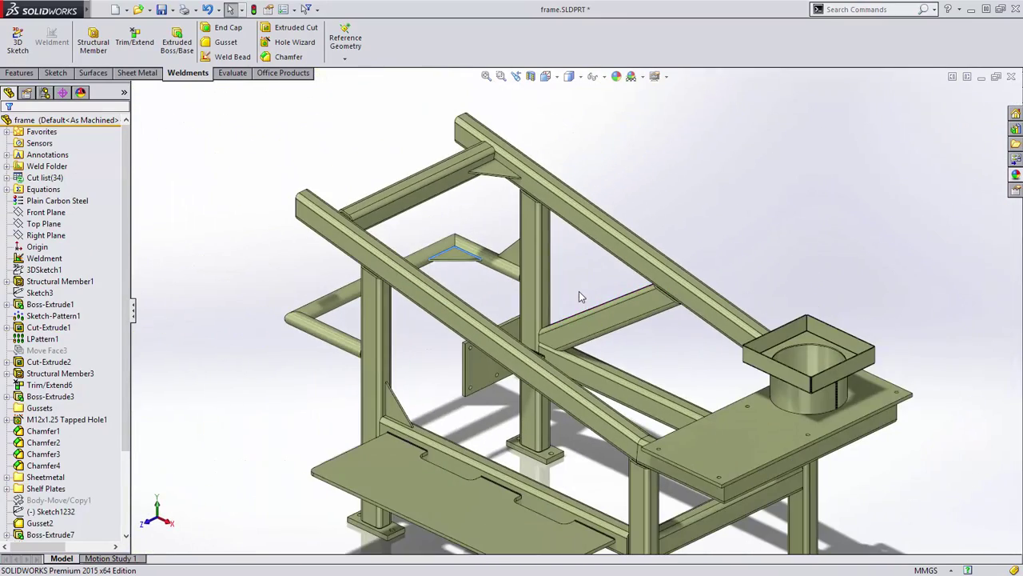
{"action": "left_click", "coordinate": [36, 120]}
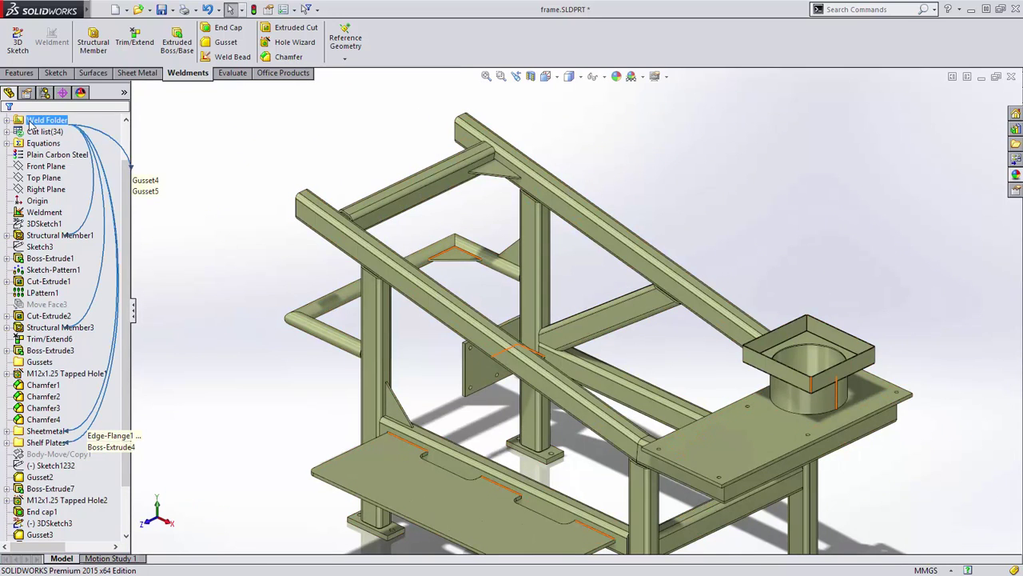
{"action": "right_click", "coordinate": [34, 121]}
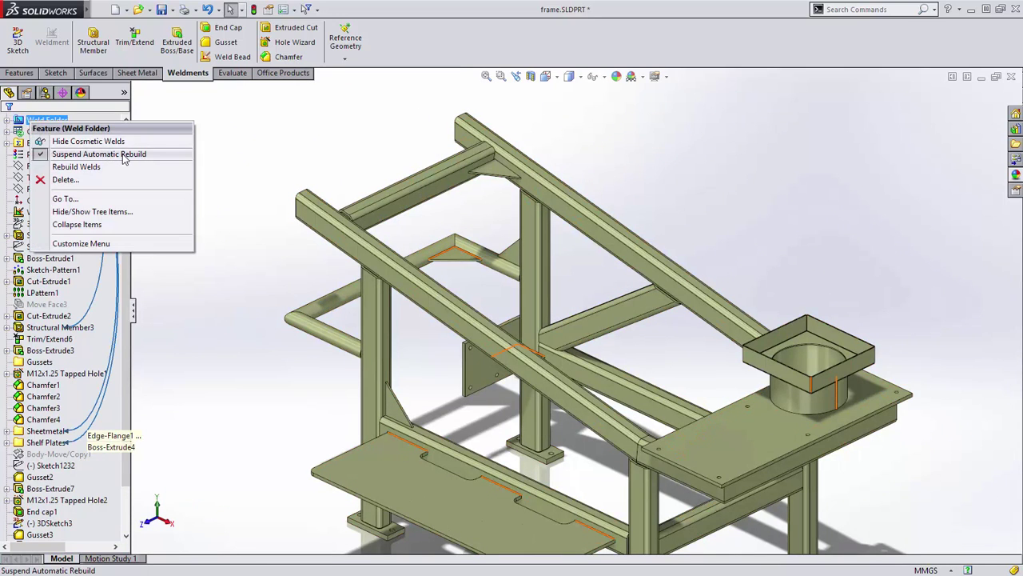
{"action": "left_click", "coordinate": [99, 166]}
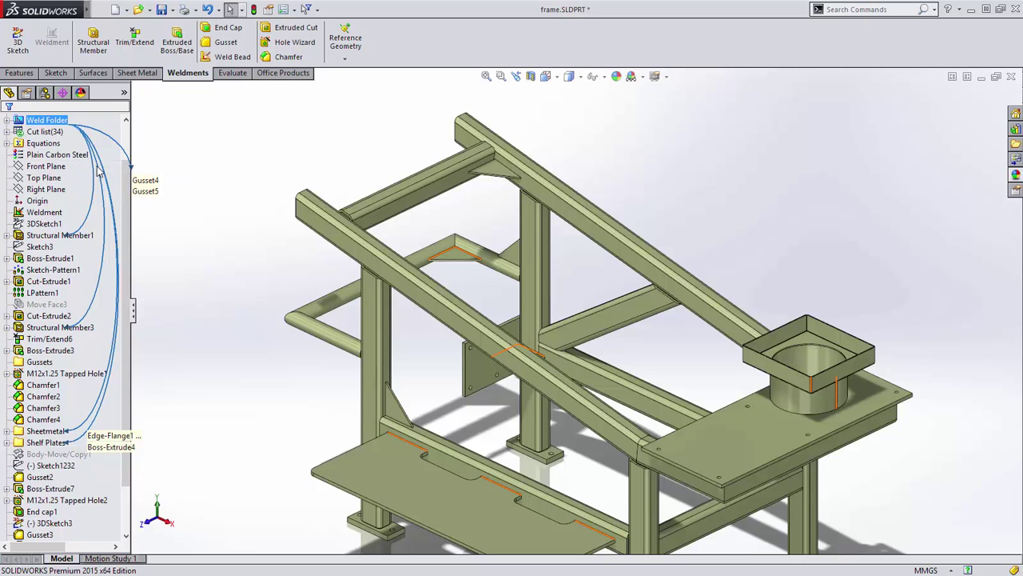
{"action": "left_click", "coordinate": [206, 172]}
- Set the weldment cut list to Update Automatically
{"action": "left_click", "coordinate": [45, 131]}
{"action": "left_click", "coordinate": [7, 131]}
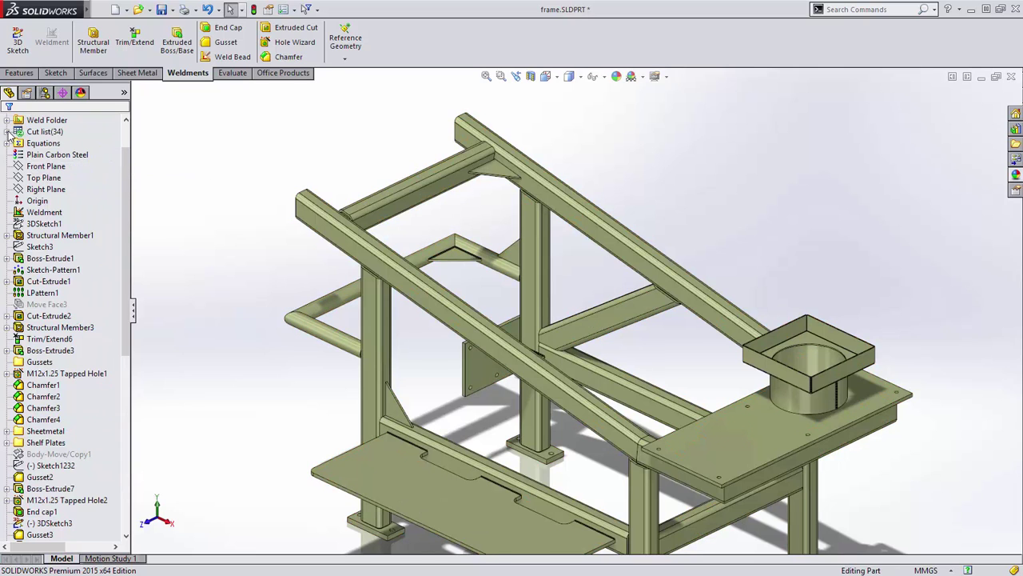
{"action": "left_click", "coordinate": [69, 292]}
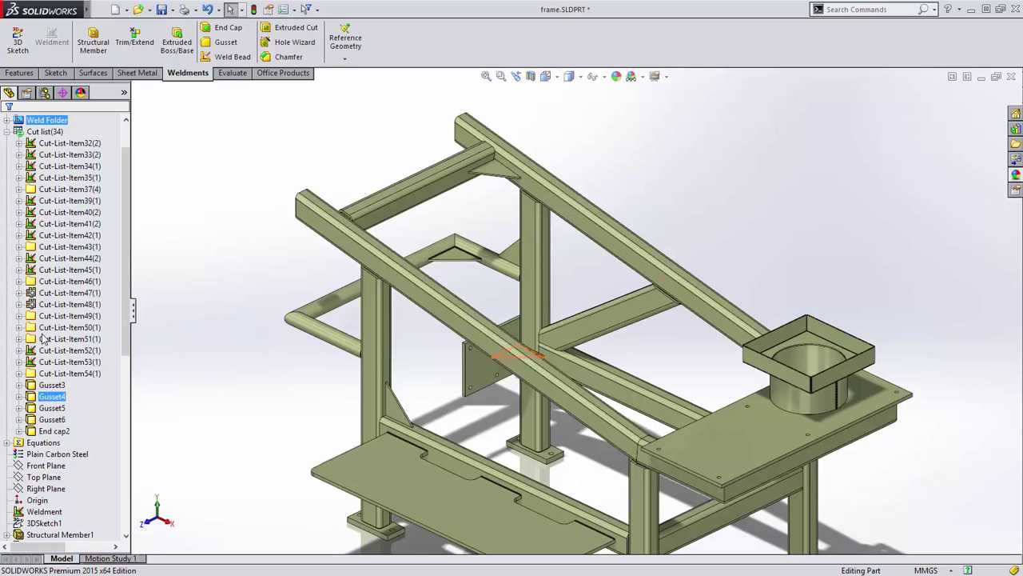
{"action": "left_click", "coordinate": [43, 132]}
{"action": "right_click", "coordinate": [43, 134]}
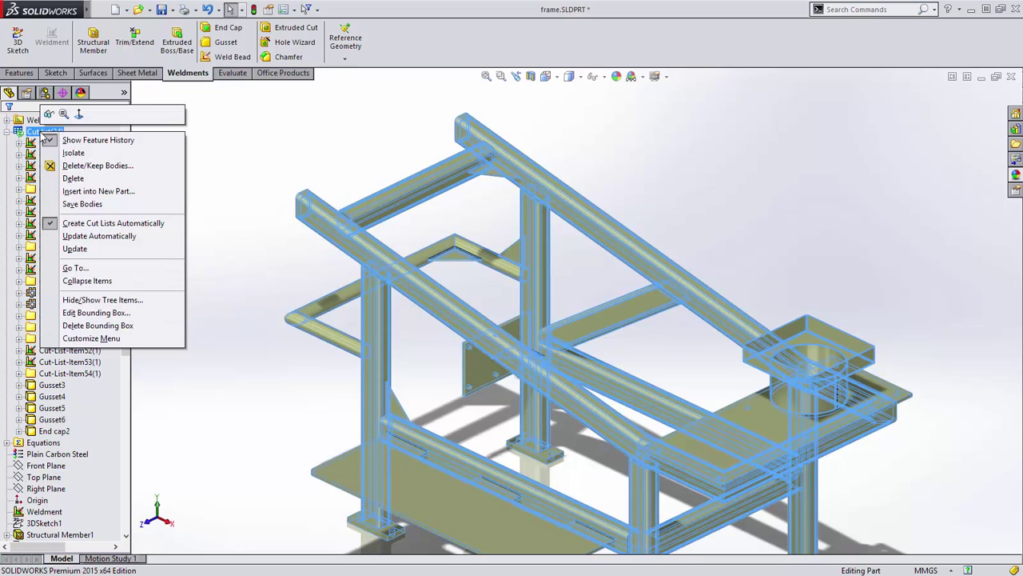
{"action": "left_click", "coordinate": [86, 237]}
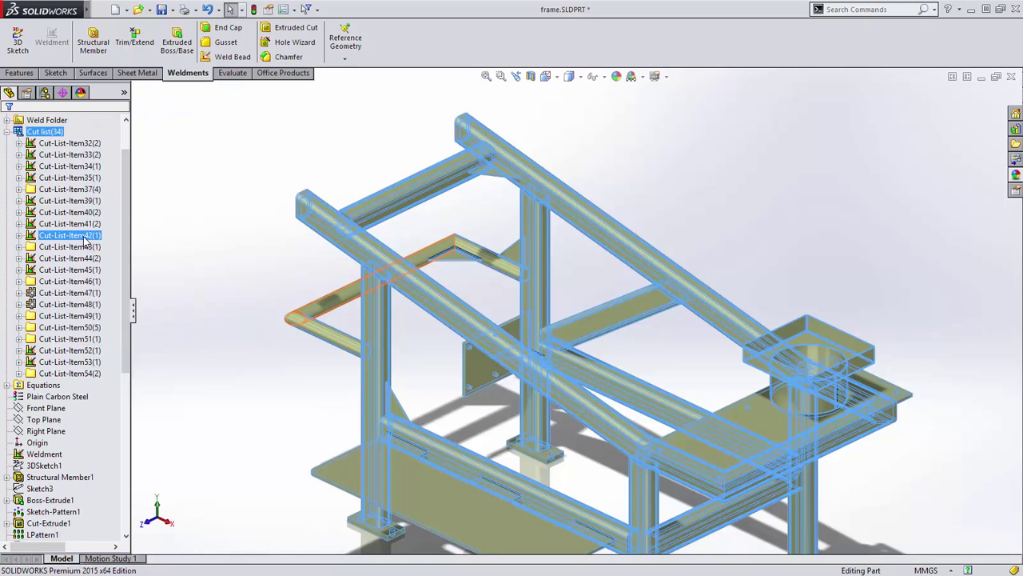
- Enable 'Rename cut list folders with Description property value' in Document Properties > Weldments
{"action": "left_click", "coordinate": [94, 225]}
{"action": "left_click", "coordinate": [284, 9]}
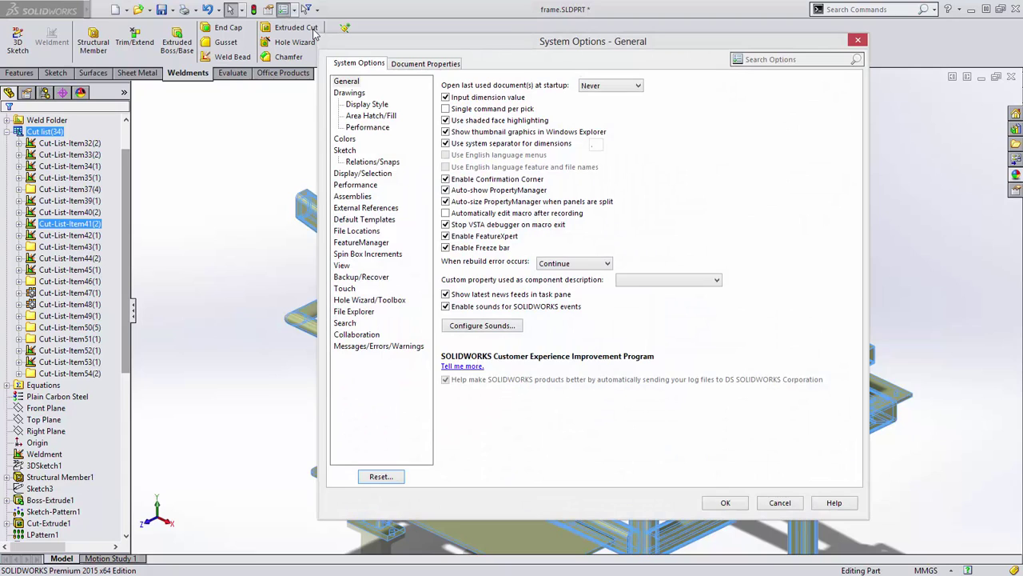
{"action": "left_click", "coordinate": [407, 66]}
{"action": "left_click", "coordinate": [370, 219]}
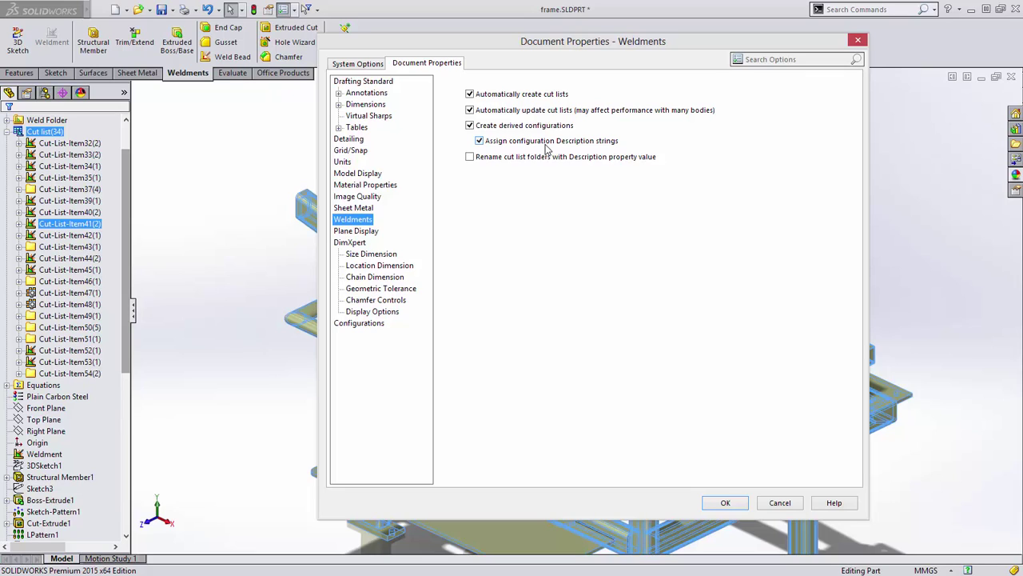
{"action": "left_click", "coordinate": [470, 157]}
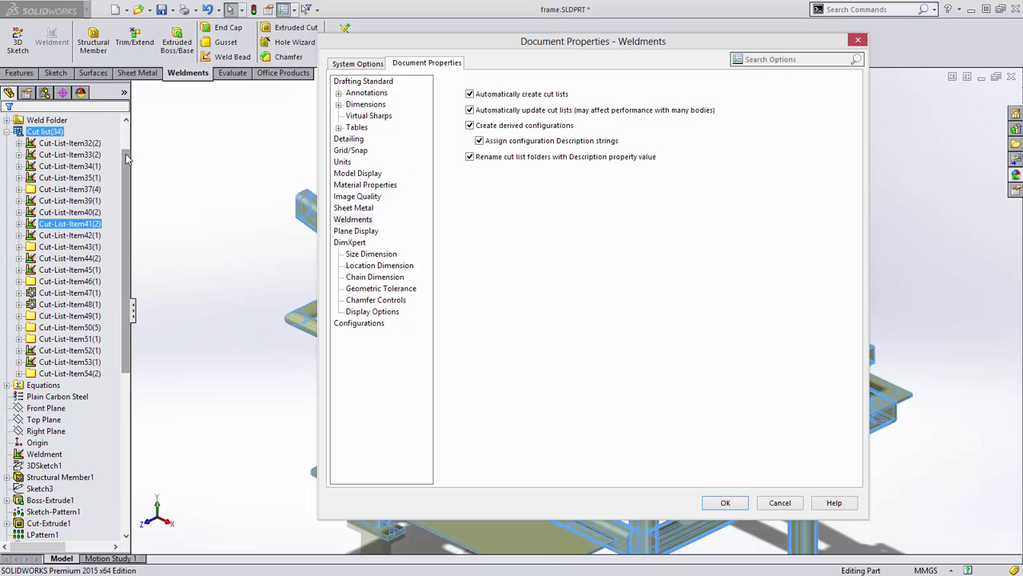
{"action": "left_click", "coordinate": [724, 502]}
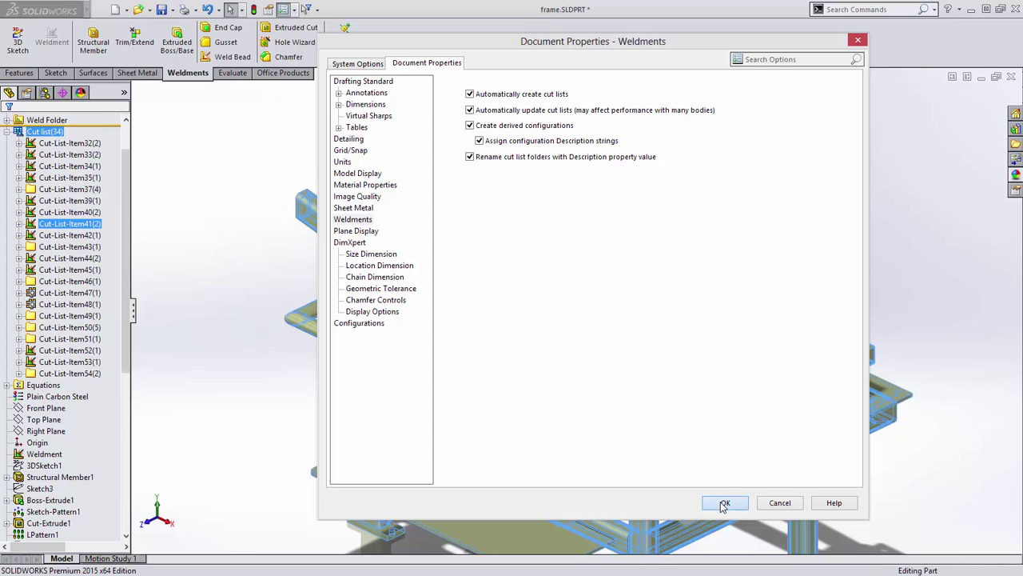
{"action": "left_click", "coordinate": [64, 152]}
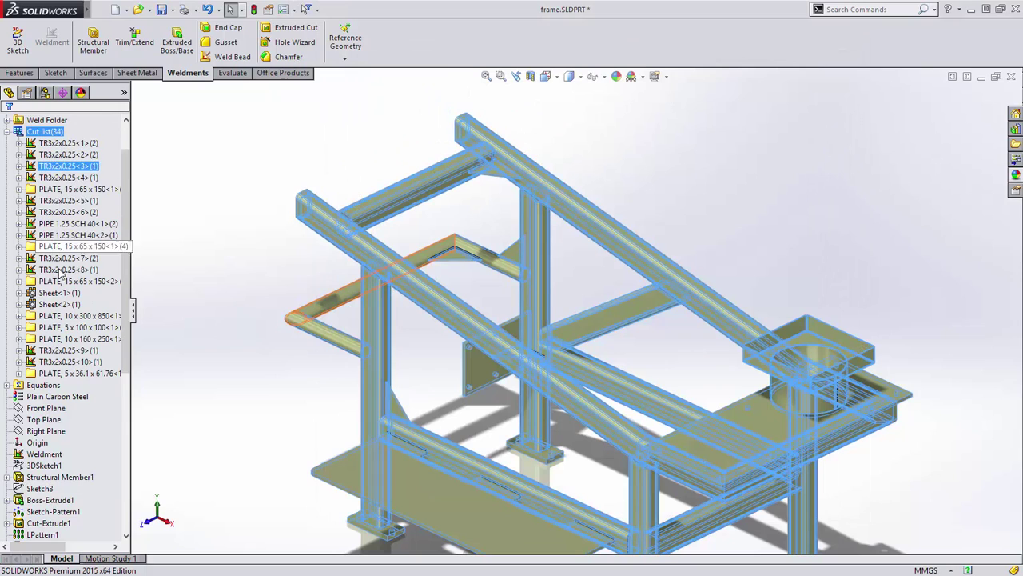
- Review TR3x2x0.25<2> cut-list properties, then turn on View Annotations to show TOTAL LENGTH and QTY notes
{"action": "left_click", "coordinate": [62, 316]}
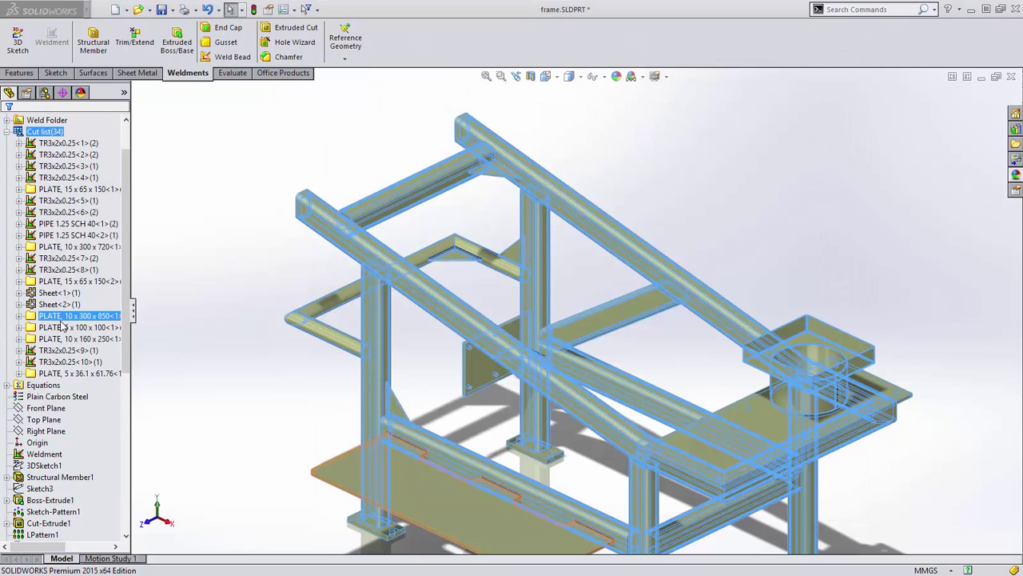
{"action": "right_click", "coordinate": [64, 154]}
{"action": "left_click", "coordinate": [95, 176]}
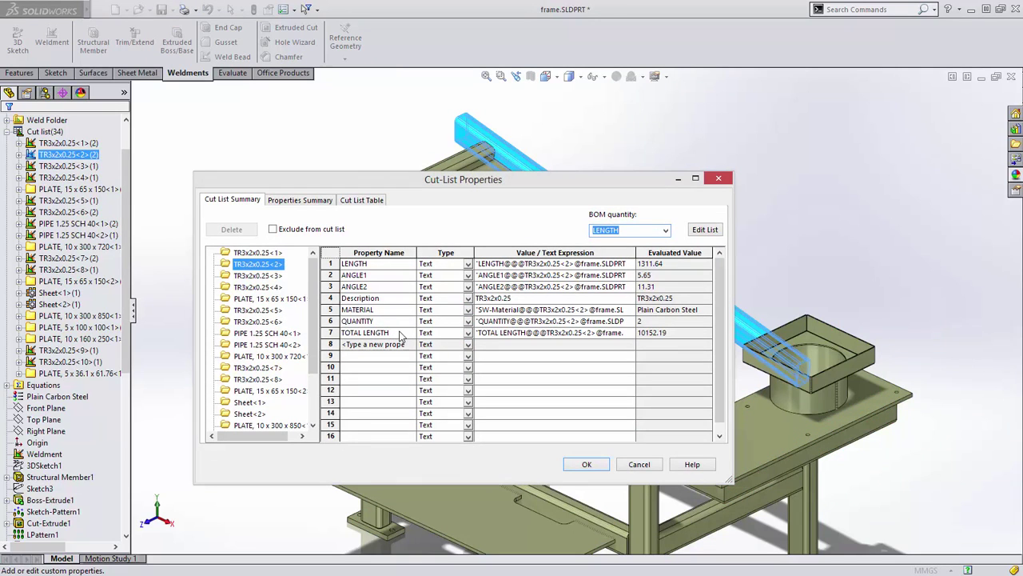
{"action": "left_click", "coordinate": [578, 466]}
{"action": "left_click", "coordinate": [596, 76]}
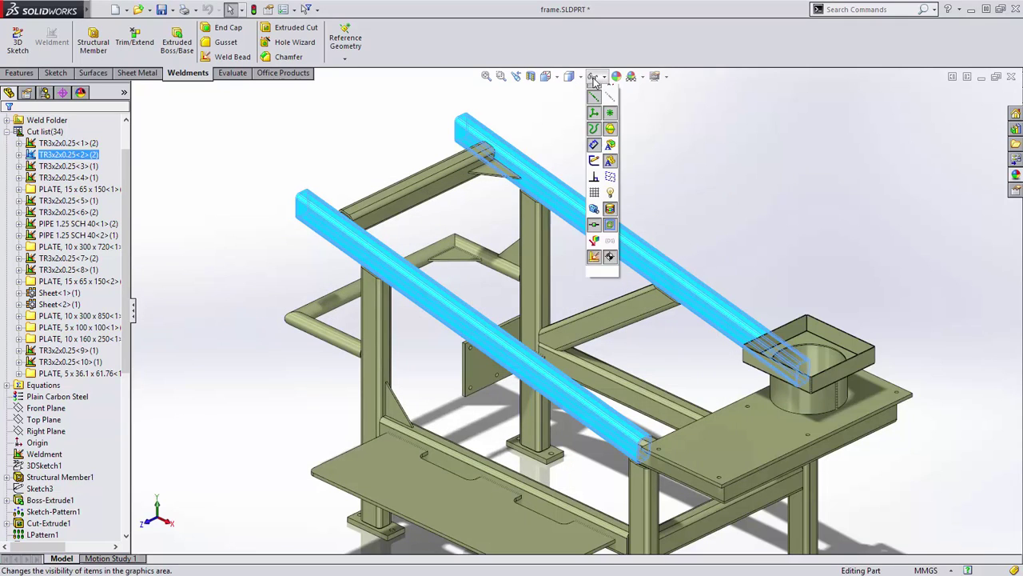
{"action": "left_click", "coordinate": [611, 158]}
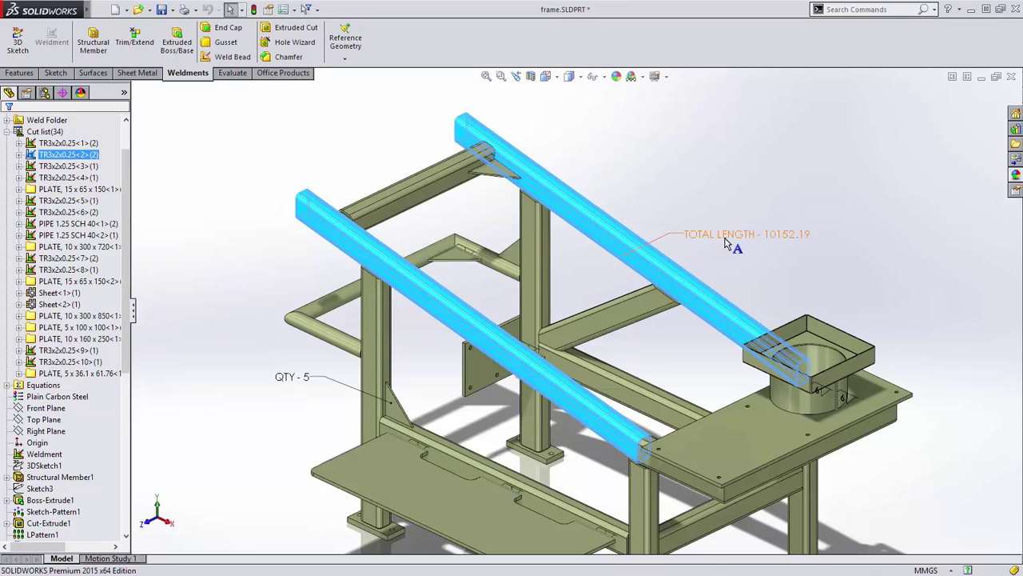
- Add Chamfer1 through Chamfer4 from the feature tree to Favorites
{"action": "left_click", "coordinate": [292, 390]}
{"action": "left_click_drag", "start_coordinate": [128, 368], "coordinate": [123, 483]}
{"action": "left_click", "coordinate": [43, 408]}
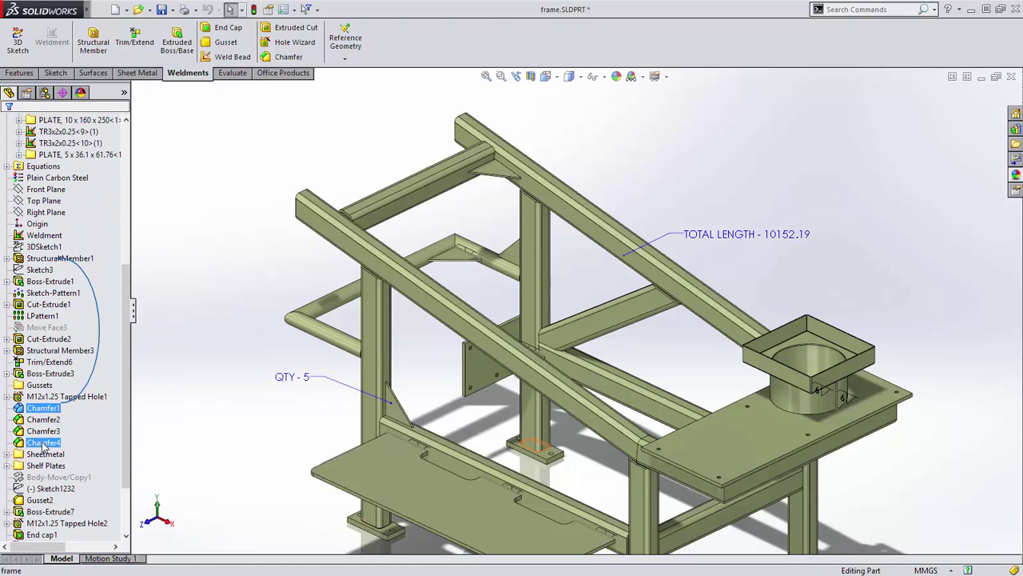
{"action": "left_click", "coordinate": [43, 442], "text": "shift"}
{"action": "scroll", "coordinate": [174, 303], "scroll_direction": "up", "scroll_amount": 3}
{"action": "scroll", "coordinate": [192, 286], "scroll_direction": "down", "scroll_amount": 3}
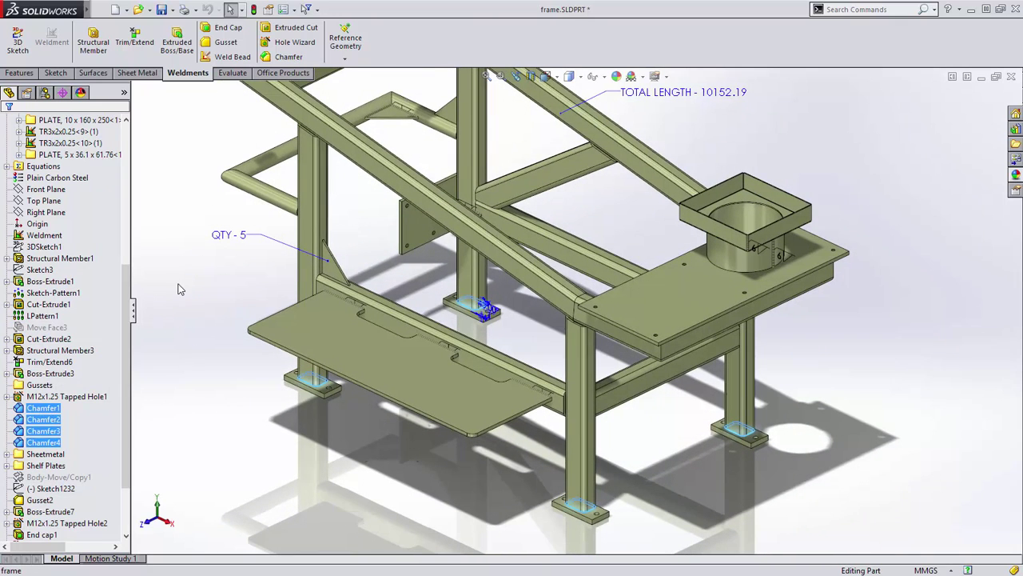
{"action": "right_click", "coordinate": [55, 441]}
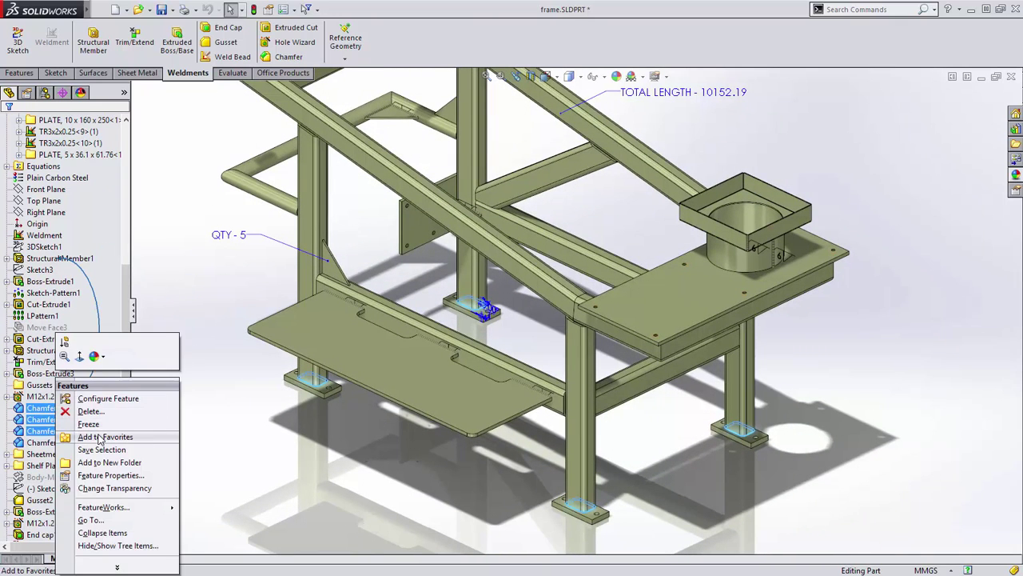
{"action": "left_click", "coordinate": [99, 436]}
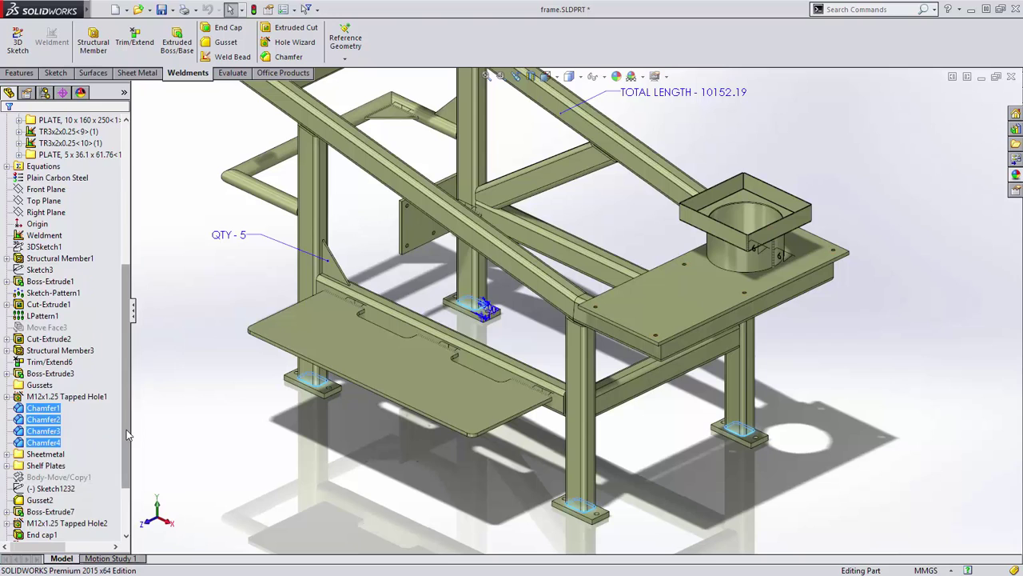
- Group the four favorite chamfers into a new favorites folder named Weld Prep
{"action": "left_click_drag", "start_coordinate": [128, 369], "coordinate": [128, 230]}
{"action": "left_click", "coordinate": [6, 132]}
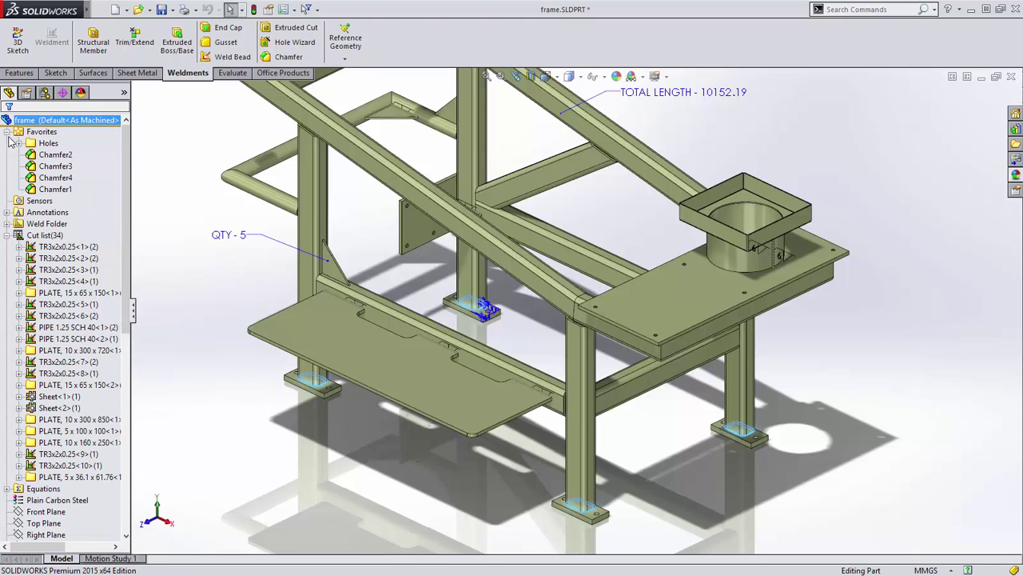
{"action": "left_click", "coordinate": [47, 155]}
{"action": "left_click", "coordinate": [49, 189], "text": "shift"}
{"action": "right_click", "coordinate": [49, 191]}
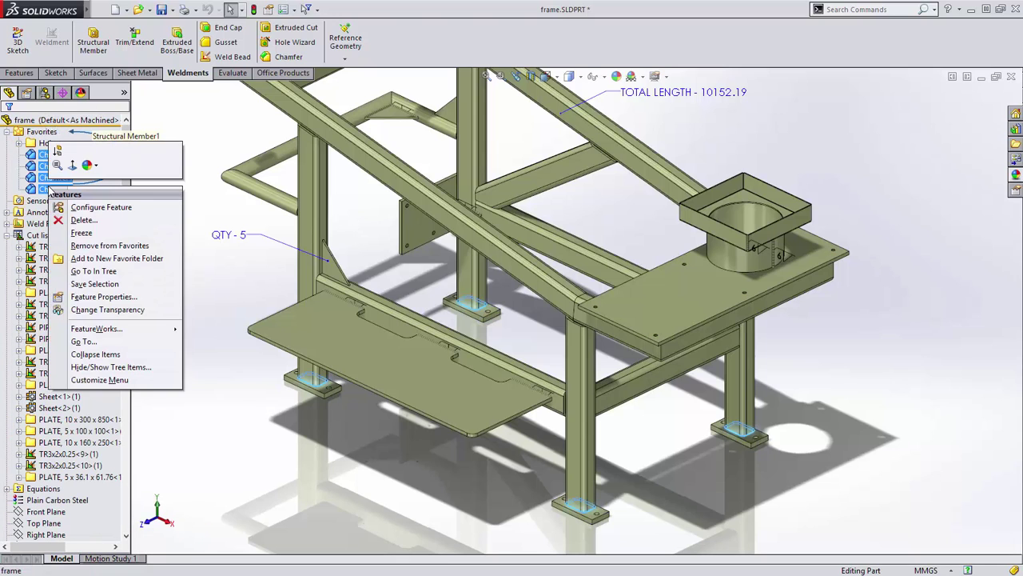
{"action": "left_click", "coordinate": [99, 258]}
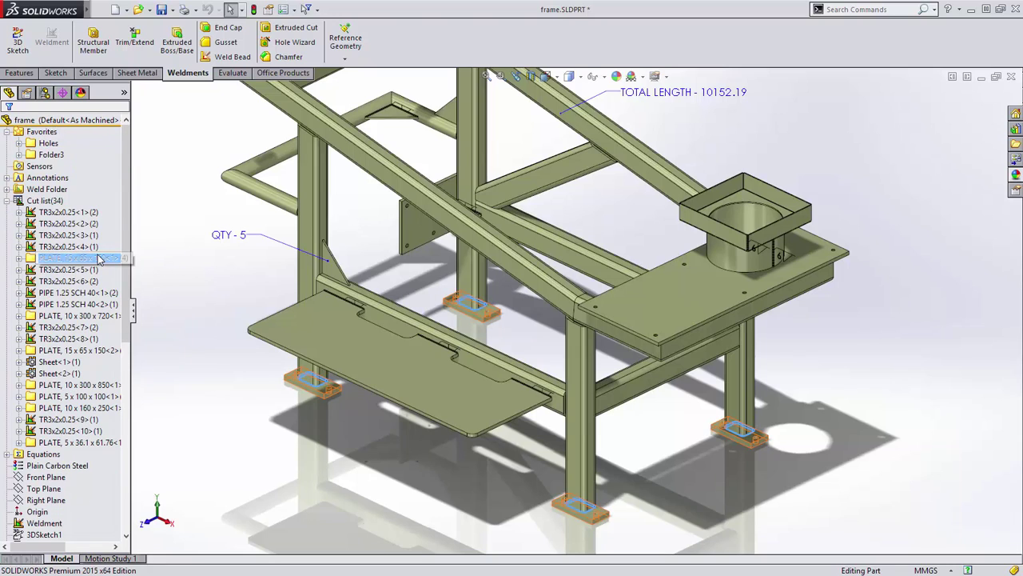
{"action": "left_click", "coordinate": [49, 154]}
{"action": "type", "text": "Weld Prep"}
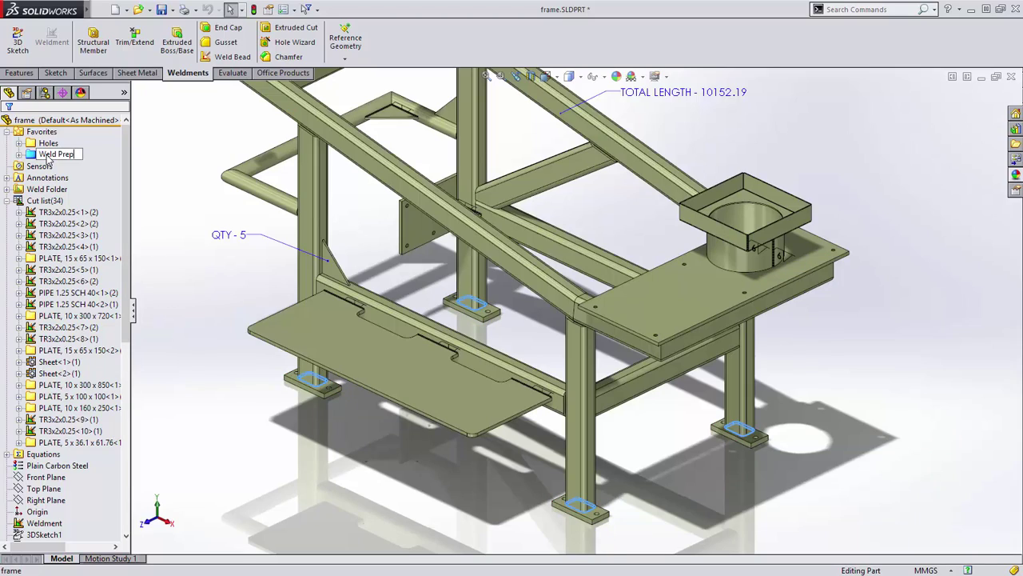
{"action": "key", "text": "Return"}
- Save the cut-list bodies as auto-named parts with copied cut-list properties into assembly assy
{"action": "left_click", "coordinate": [18, 155]}
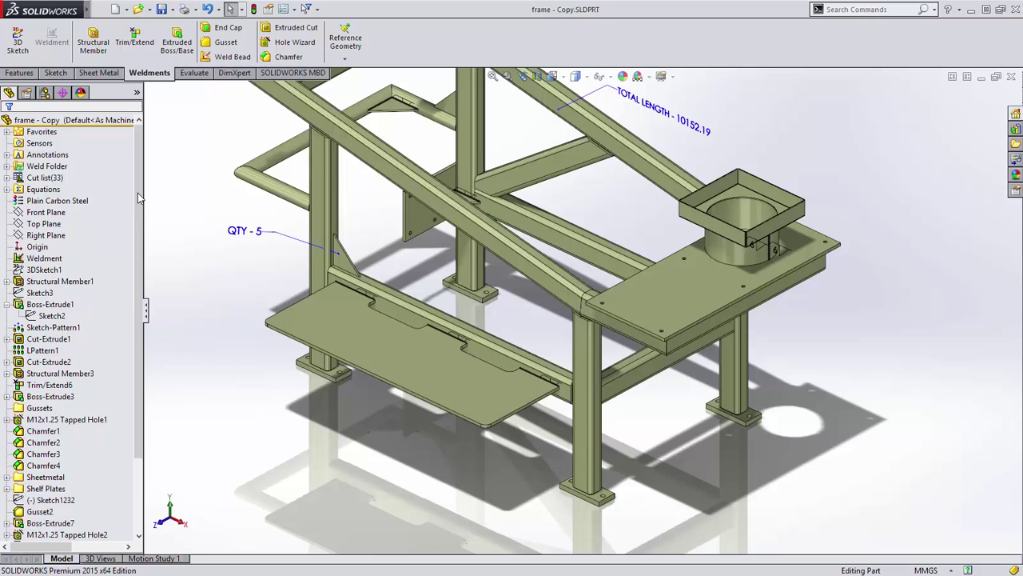
{"action": "right_click", "coordinate": [45, 178]}
{"action": "left_click", "coordinate": [110, 249]}
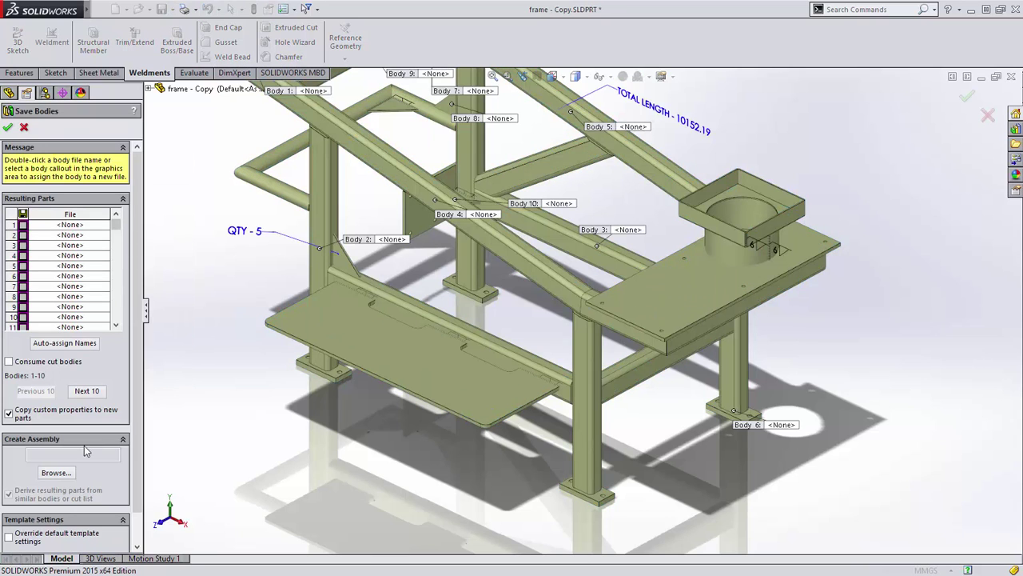
{"action": "left_click", "coordinate": [64, 477]}
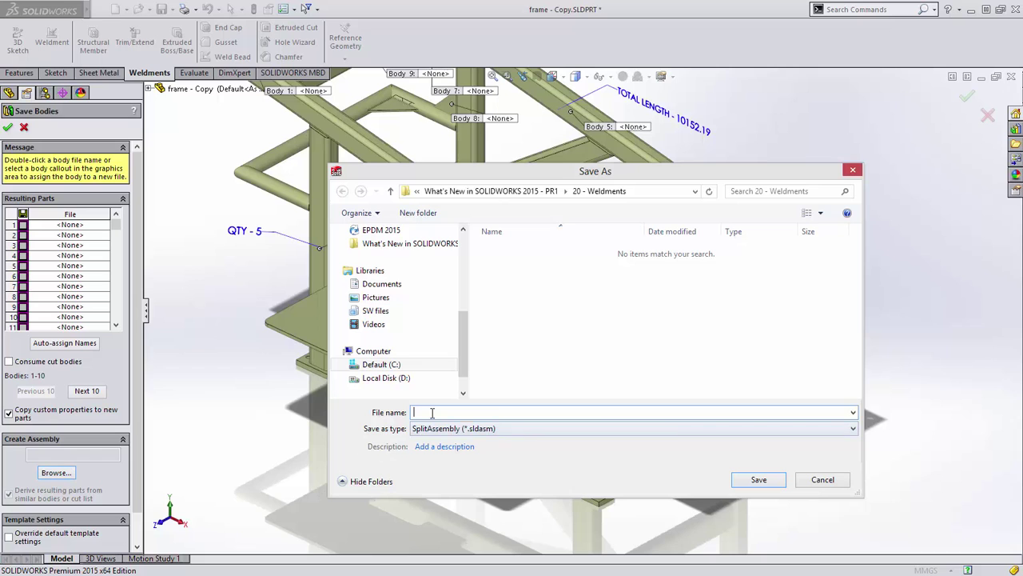
{"action": "type", "text": "assy"}
{"action": "left_click", "coordinate": [755, 479]}
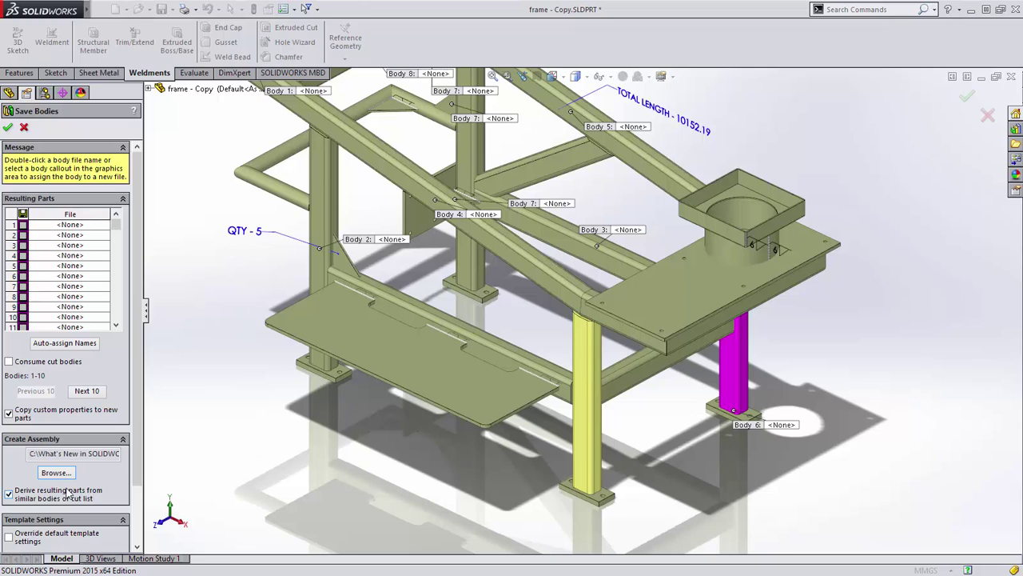
{"action": "left_click", "coordinate": [52, 343]}
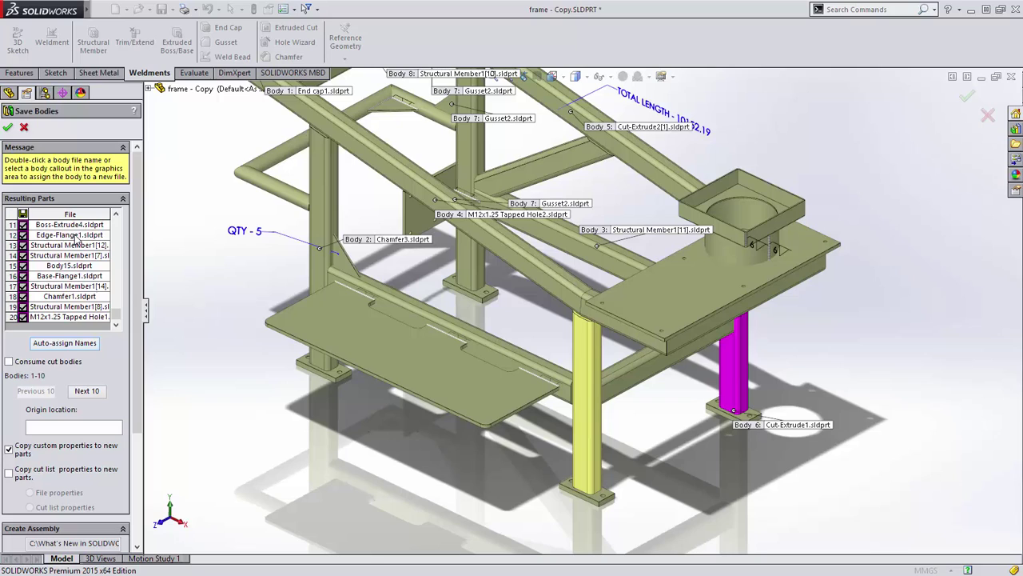
{"action": "left_click", "coordinate": [8, 473]}
{"action": "left_click", "coordinate": [7, 129]}
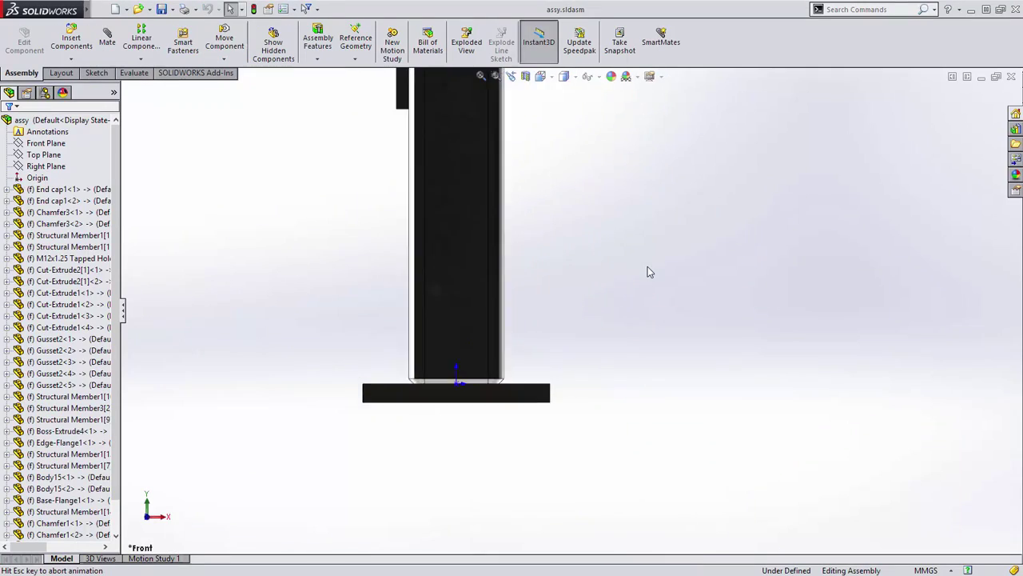
- Orbit the frame assembly, then snap it to the straight Front view with Ctrl+1
{"action": "middle_click_drag", "start_coordinate": [647, 272], "coordinate": [565, 352]}
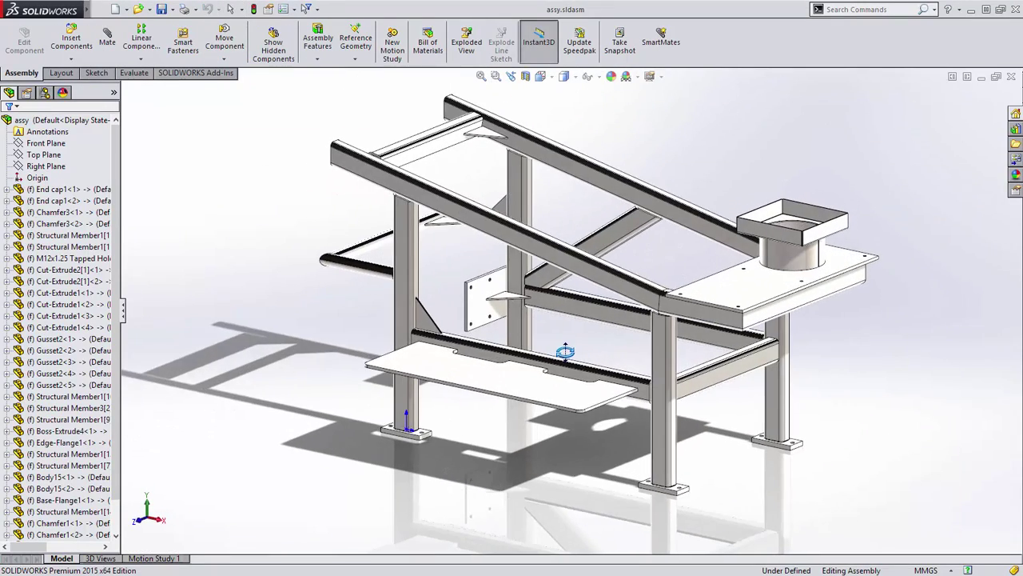
{"action": "key", "text": "ctrl+1"}
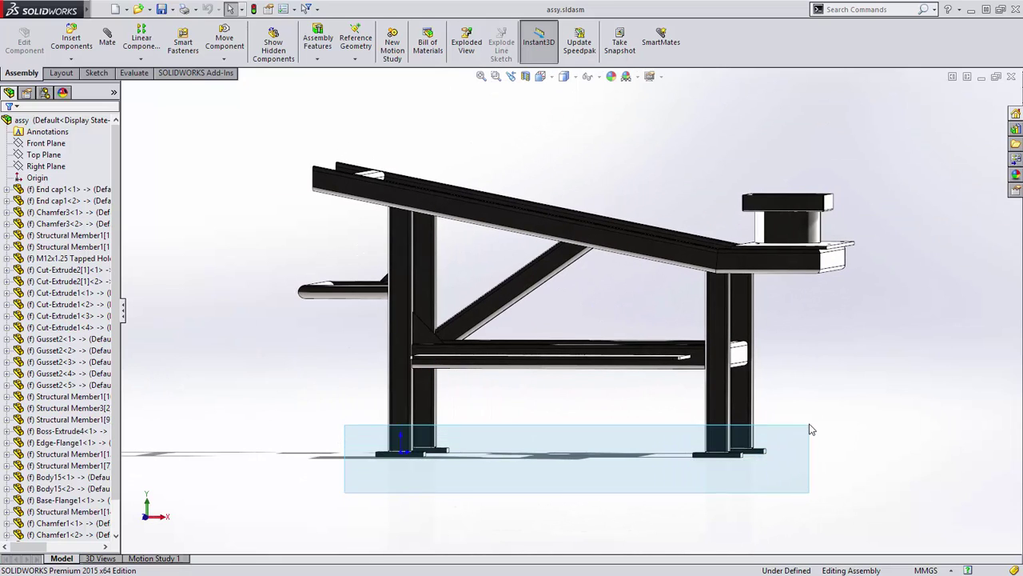